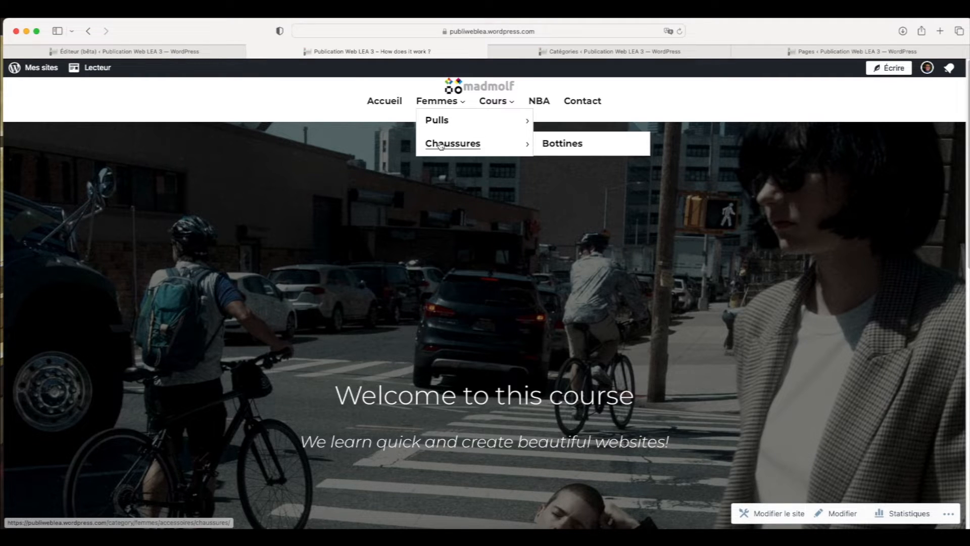
Check the Femmes and Cours submenus on the live site and open the Gilets category under Pulls
{"action": "mouse_move", "coordinate": [436, 120]}
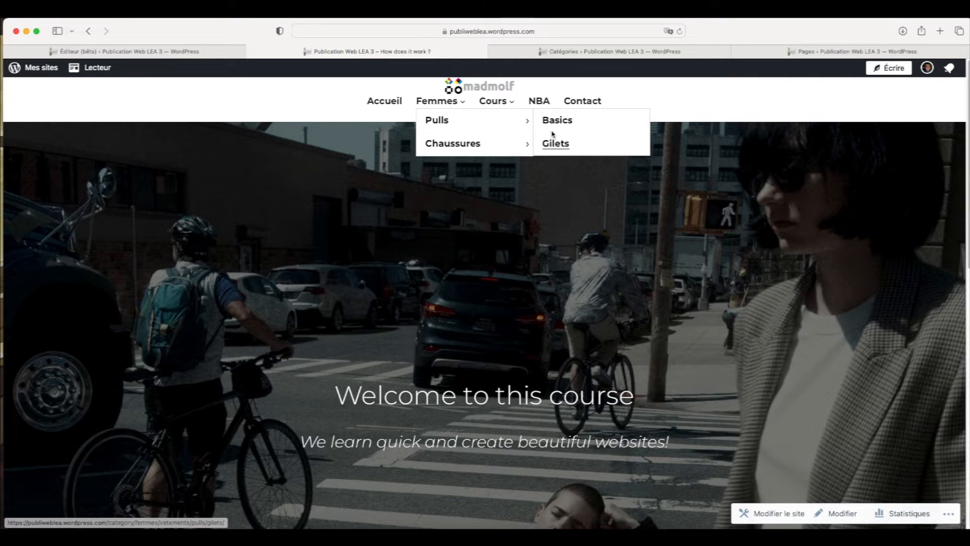
{"action": "mouse_move", "coordinate": [494, 101]}
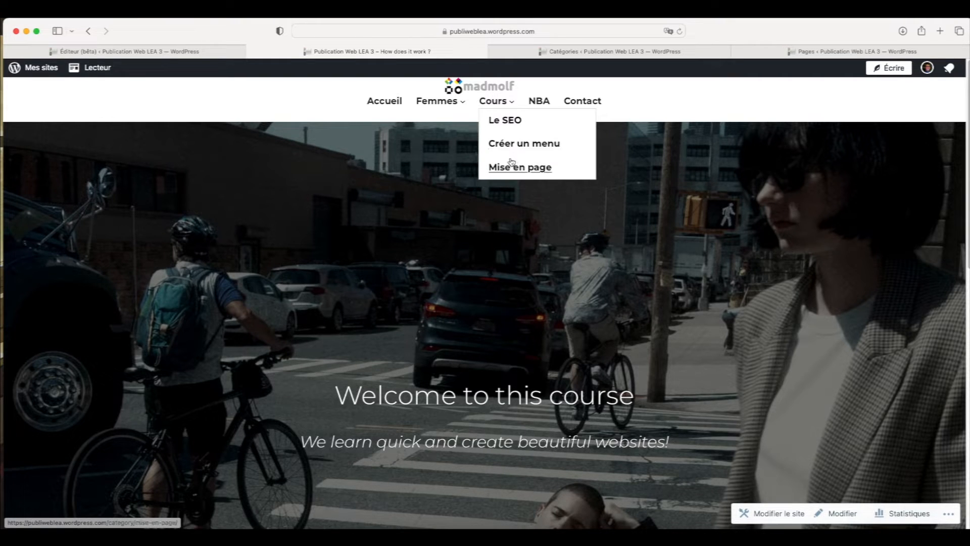
{"action": "mouse_move", "coordinate": [437, 100]}
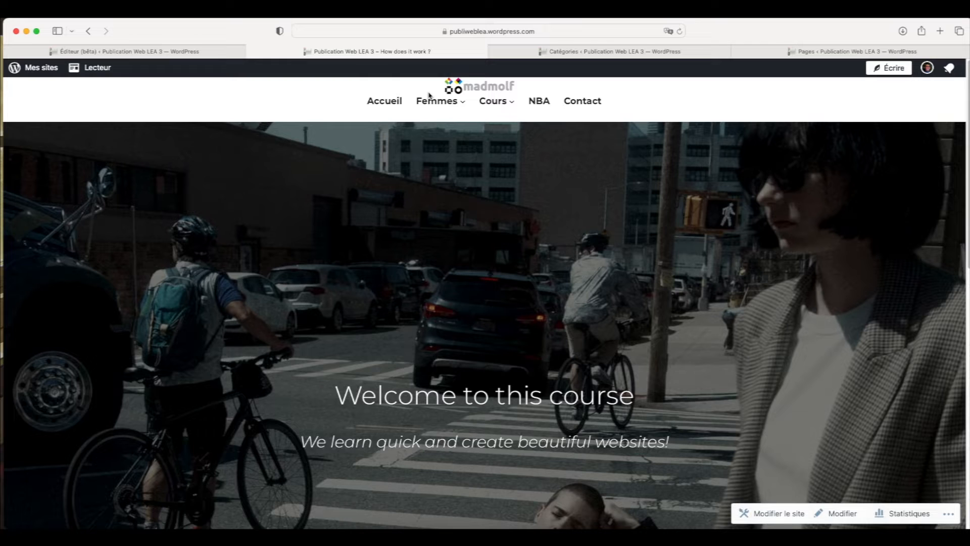
{"action": "mouse_move", "coordinate": [475, 121]}
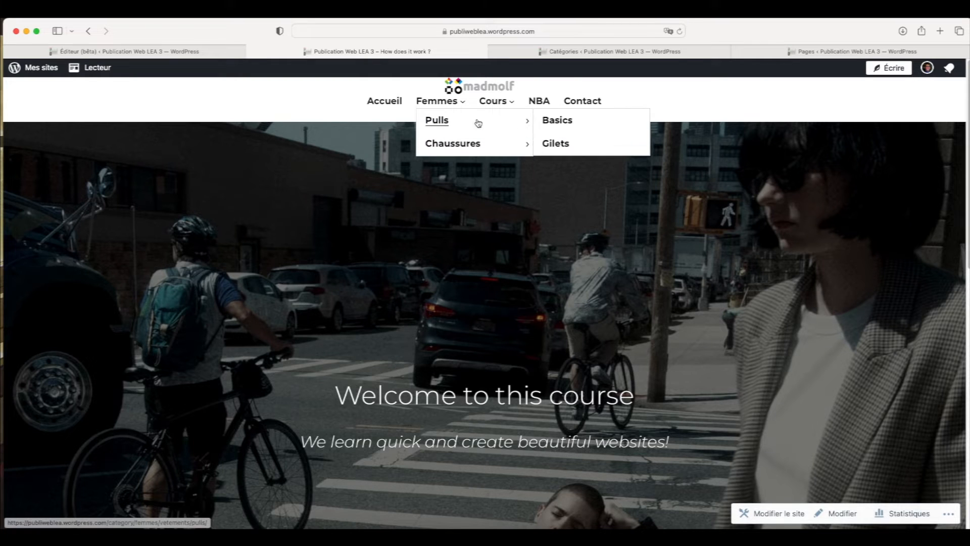
{"action": "left_click", "coordinate": [553, 145]}
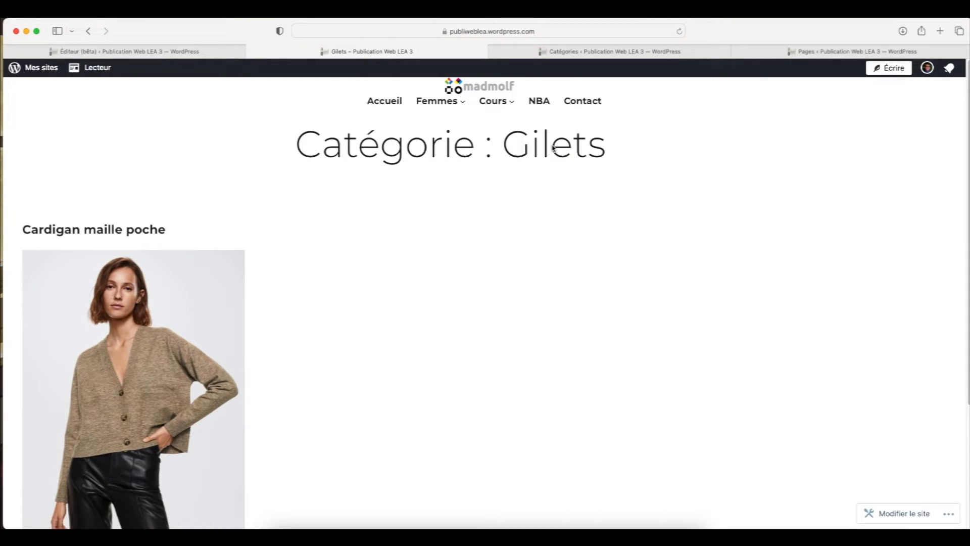
View the Basics and Bottines category pages through the Femmes submenus
{"action": "mouse_move", "coordinate": [438, 101]}
{"action": "mouse_move", "coordinate": [503, 123]}
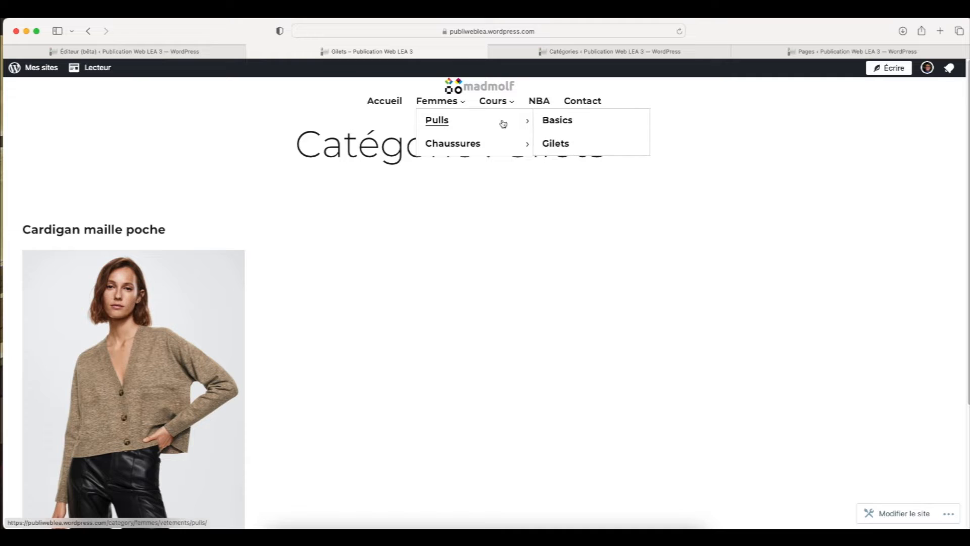
{"action": "left_click", "coordinate": [563, 127]}
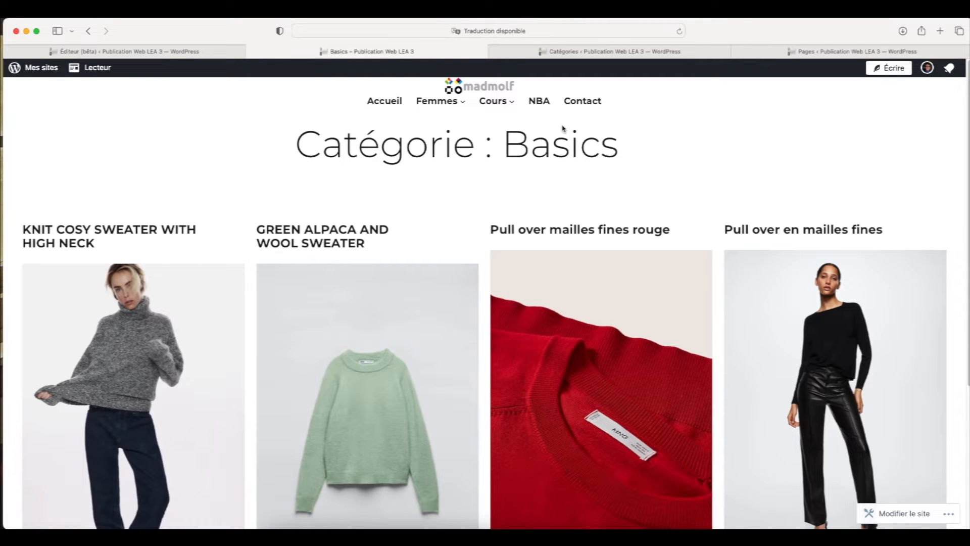
{"action": "mouse_move", "coordinate": [437, 101]}
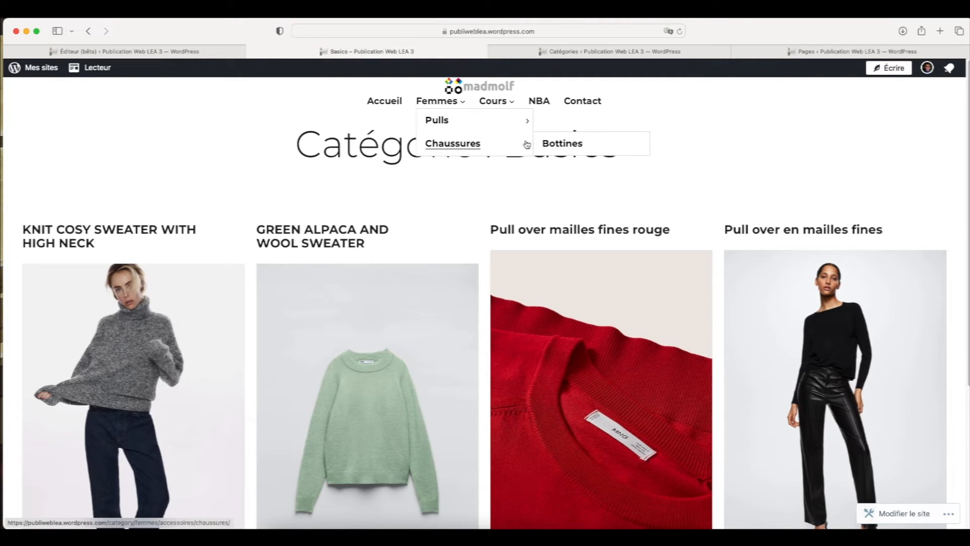
{"action": "left_click", "coordinate": [547, 145]}
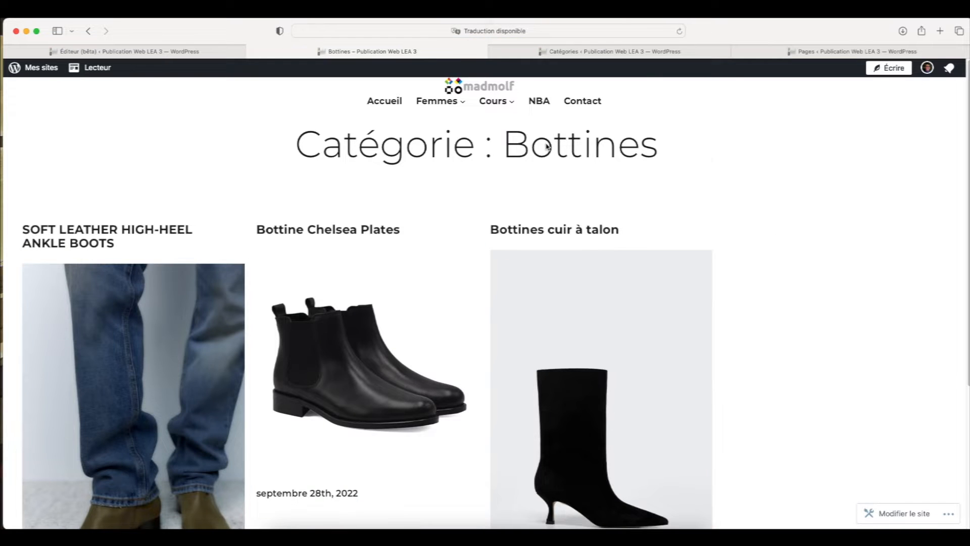
{"action": "scroll", "coordinate": [547, 146], "scroll_direction": "down", "scroll_amount": 2}
{"action": "scroll", "coordinate": [547, 147], "scroll_direction": "up", "scroll_amount": 2}
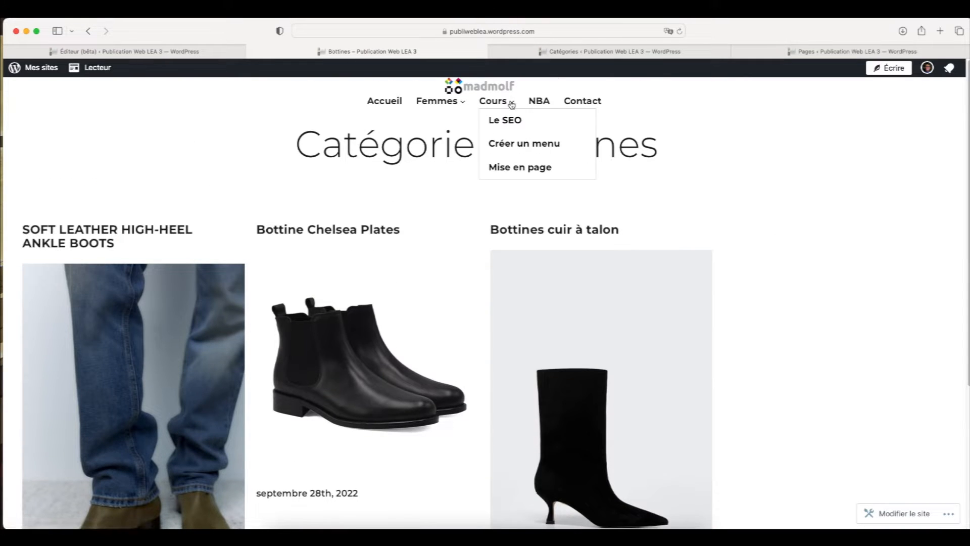
View the Créer un menu category page and its parent Cours category page
{"action": "left_click", "coordinate": [509, 143]}
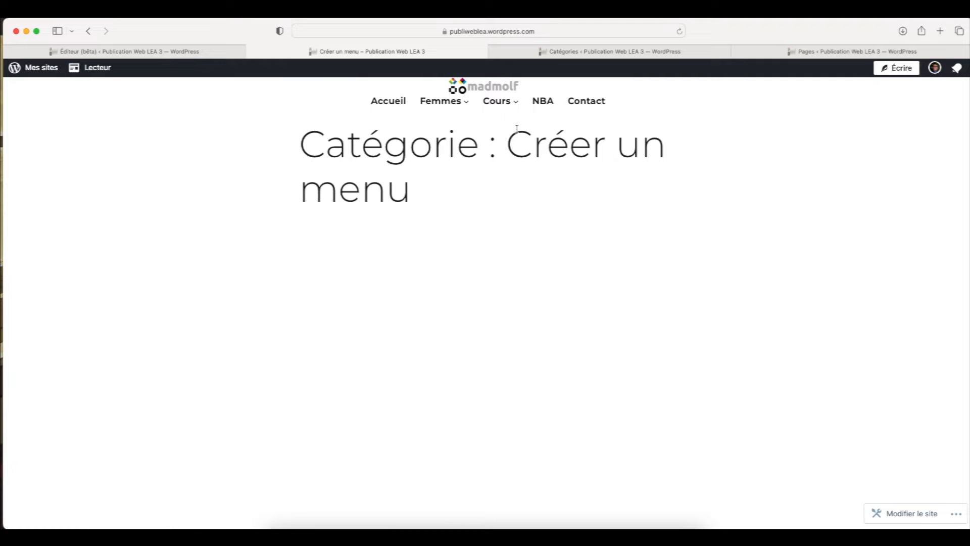
{"action": "left_click", "coordinate": [509, 99]}
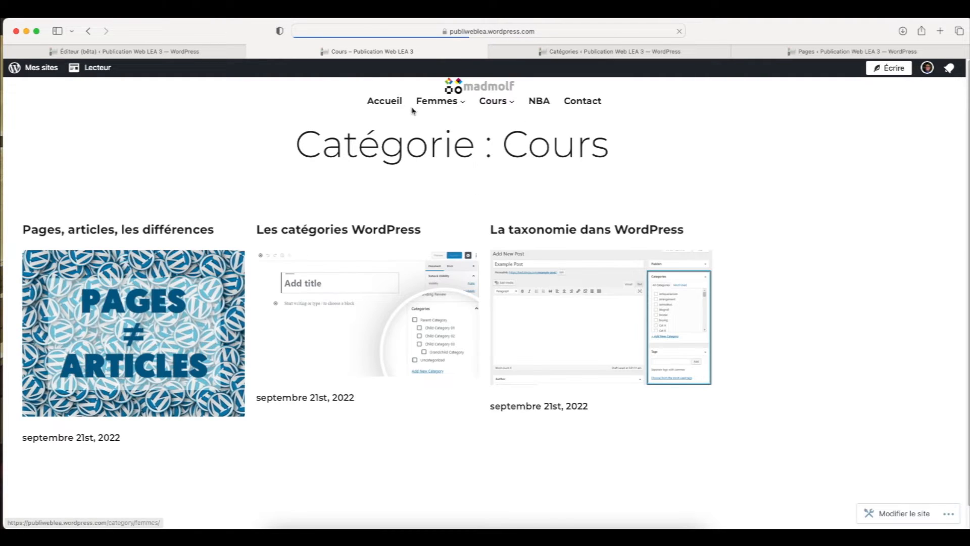
{"action": "mouse_move", "coordinate": [433, 106]}
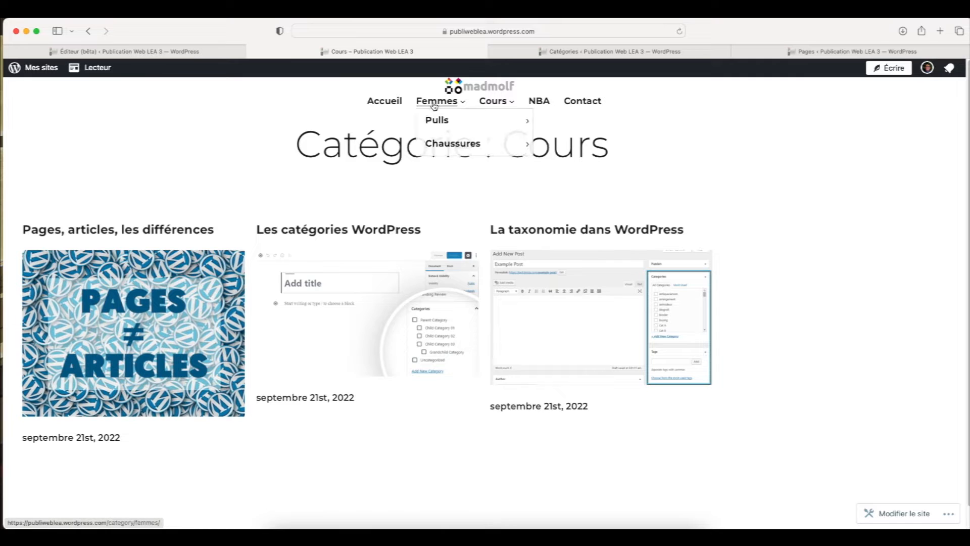
Return to the Header template editor, select the Navigation block and collapse its Femmes and Cours submenus in the block list
{"action": "left_click", "coordinate": [207, 51]}
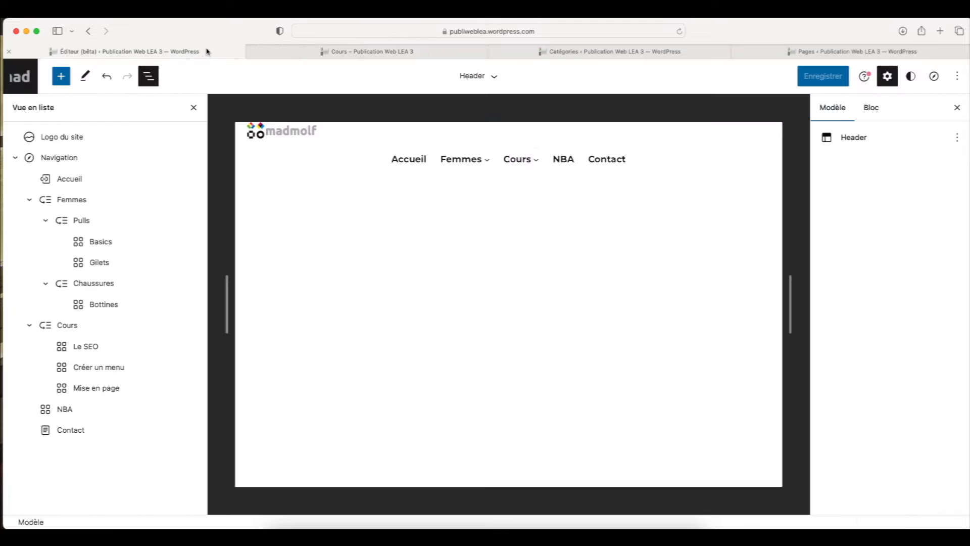
{"action": "left_click", "coordinate": [65, 158]}
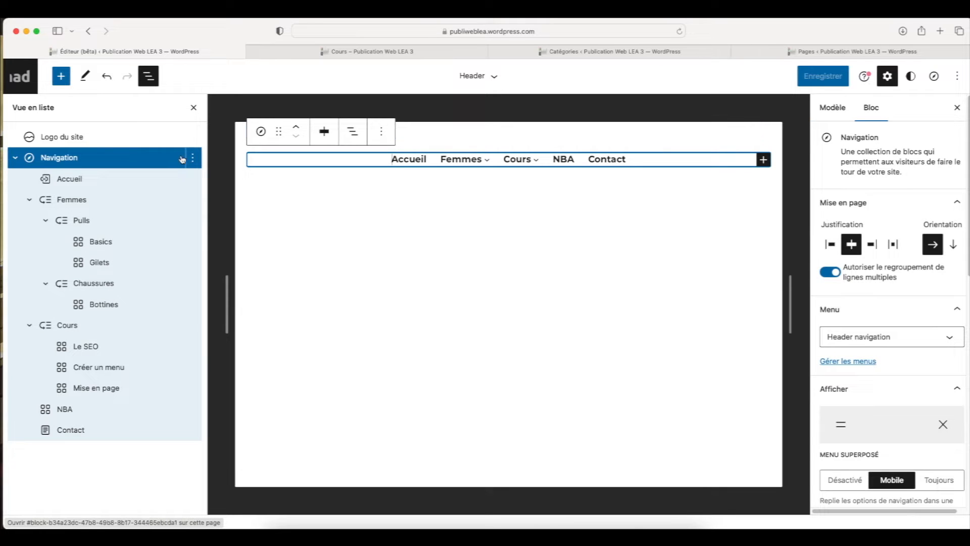
{"action": "left_click", "coordinate": [29, 200]}
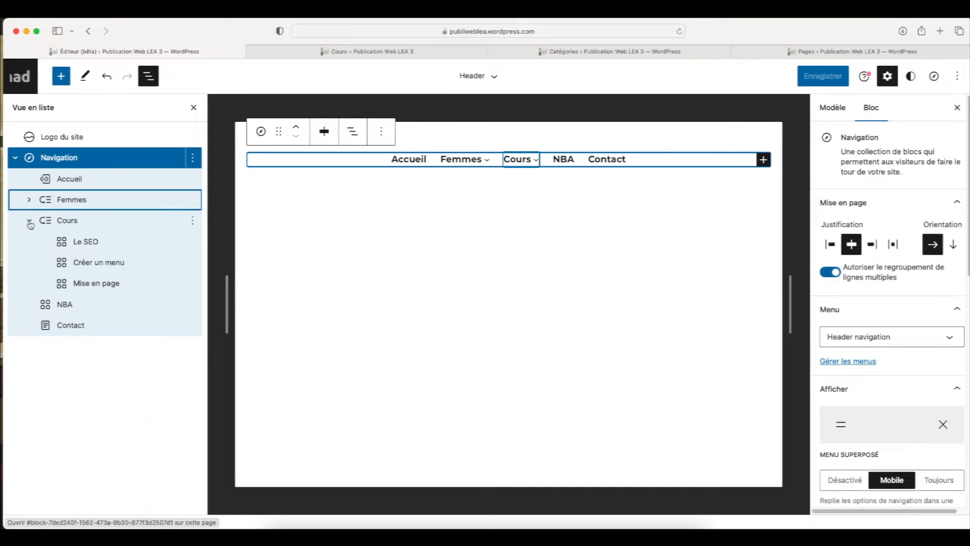
{"action": "left_click", "coordinate": [29, 221]}
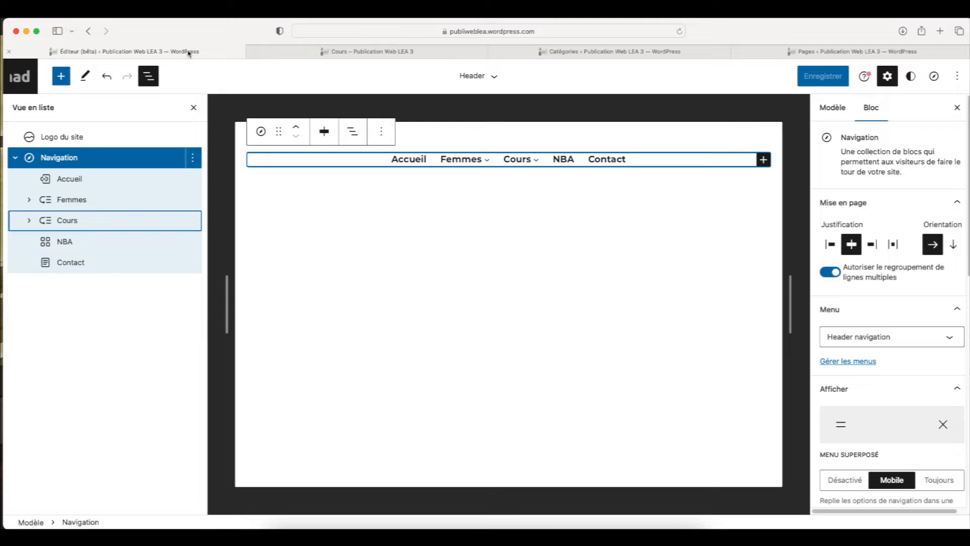
Look over the open category admin, pages admin and live site pages, ending back in the Header template editor
{"action": "left_click", "coordinate": [313, 52]}
{"action": "left_click", "coordinate": [560, 52]}
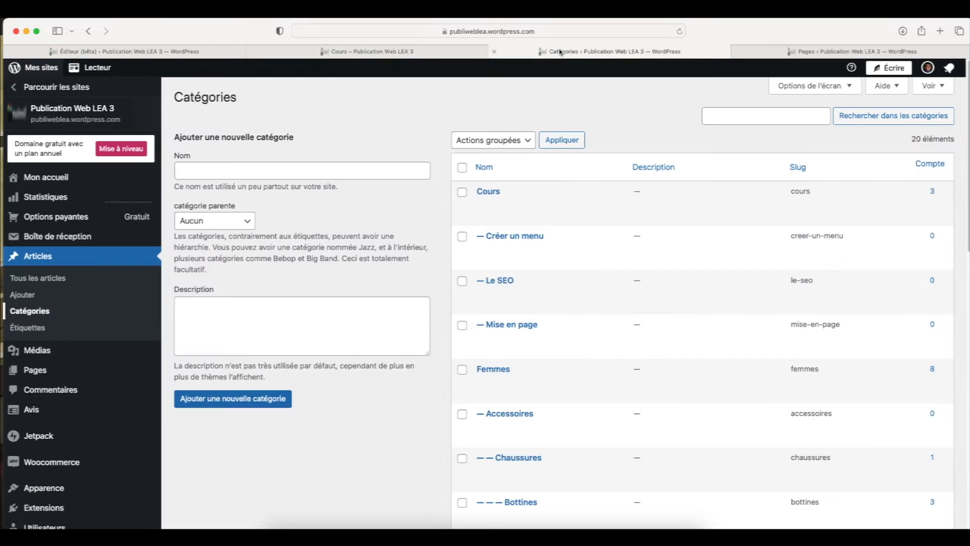
{"action": "left_click", "coordinate": [809, 51]}
{"action": "left_click", "coordinate": [395, 52]}
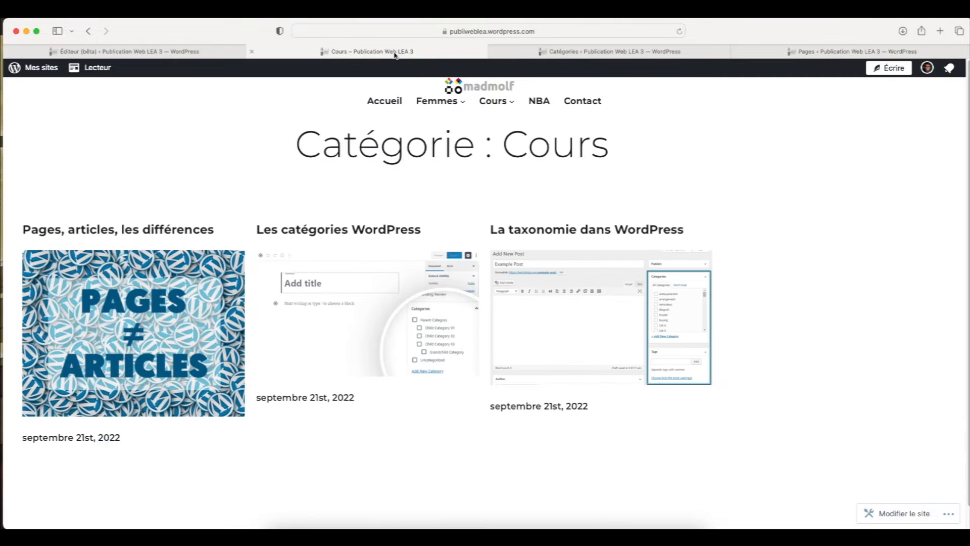
{"action": "left_click", "coordinate": [175, 45]}
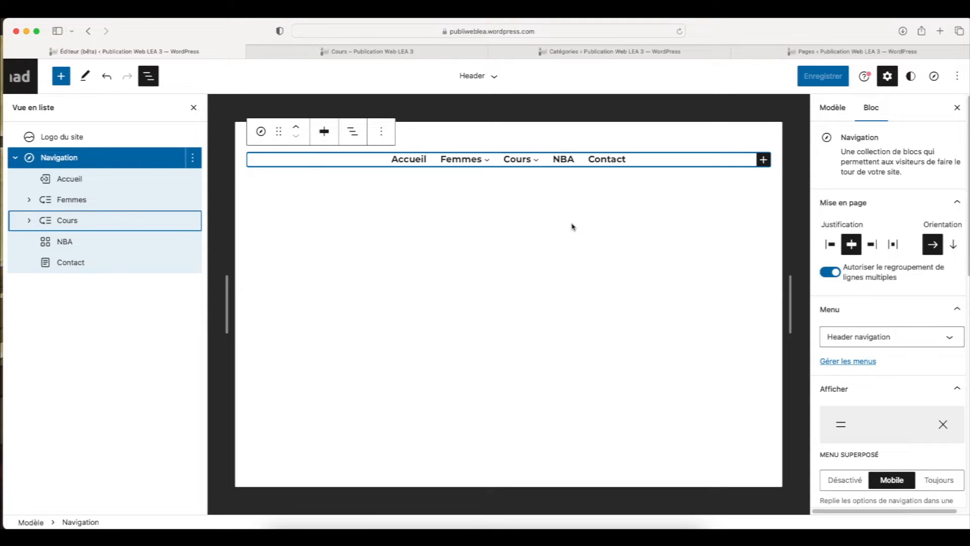
Review the Navigation block's layout, menu, color, typography and dimension settings, collapsing the Afficher section
{"action": "left_click", "coordinate": [83, 157]}
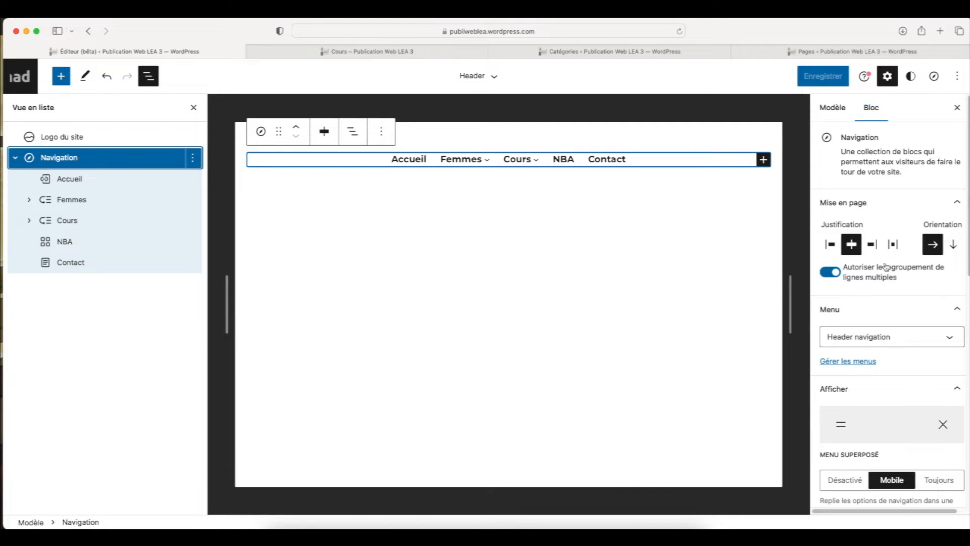
{"action": "scroll", "coordinate": [851, 235], "scroll_direction": "down", "scroll_amount": 1}
{"action": "scroll", "coordinate": [850, 234], "scroll_direction": "down", "scroll_amount": 4}
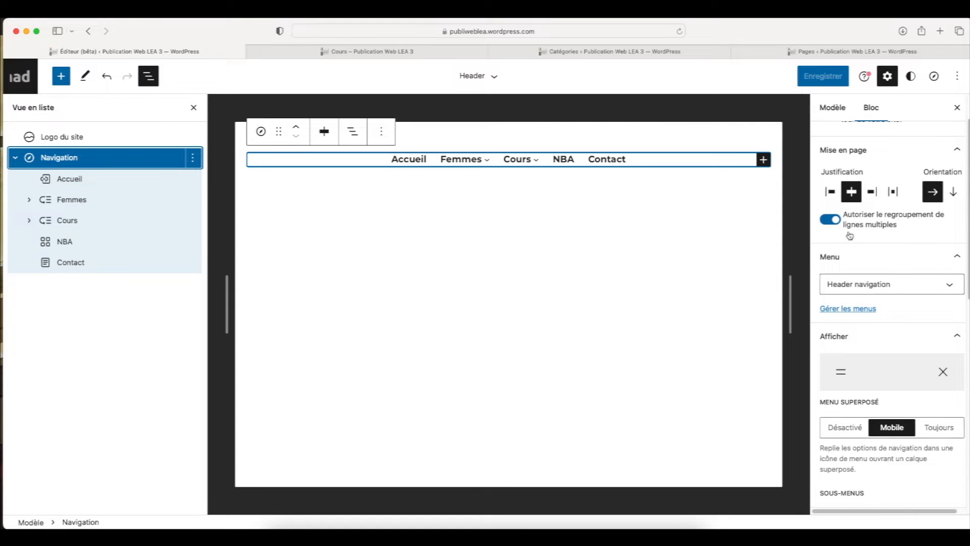
{"action": "left_click", "coordinate": [944, 296]}
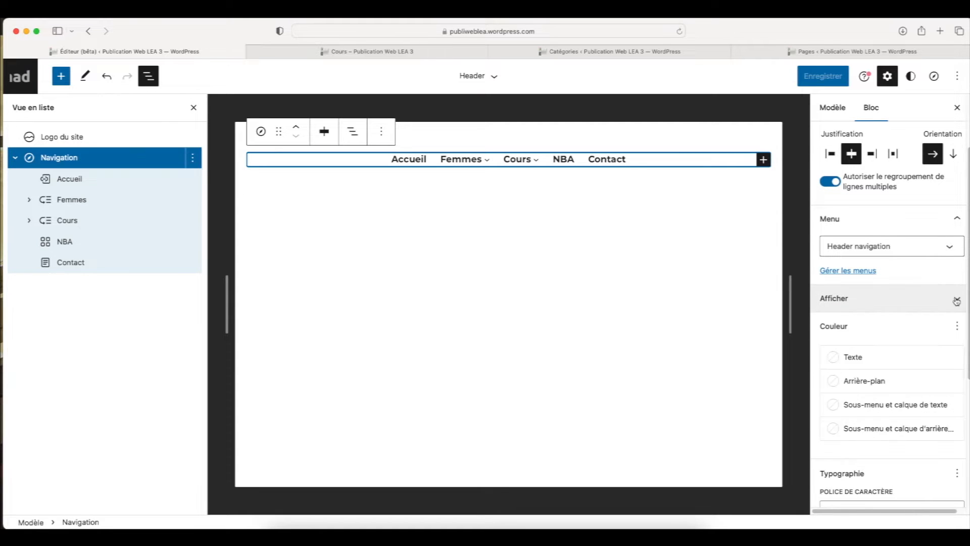
{"action": "scroll", "coordinate": [924, 345], "scroll_direction": "down", "scroll_amount": 5}
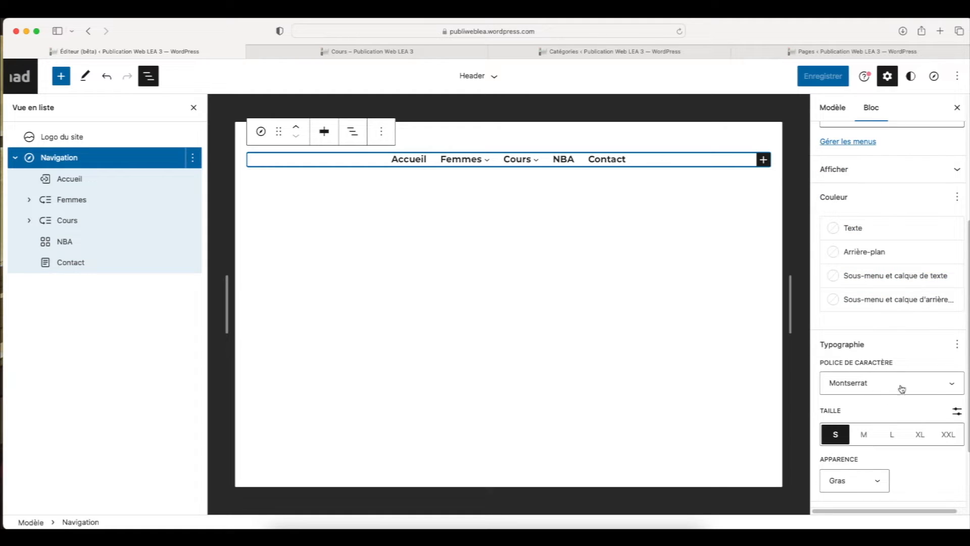
{"action": "scroll", "coordinate": [876, 276], "scroll_direction": "down", "scroll_amount": 3}
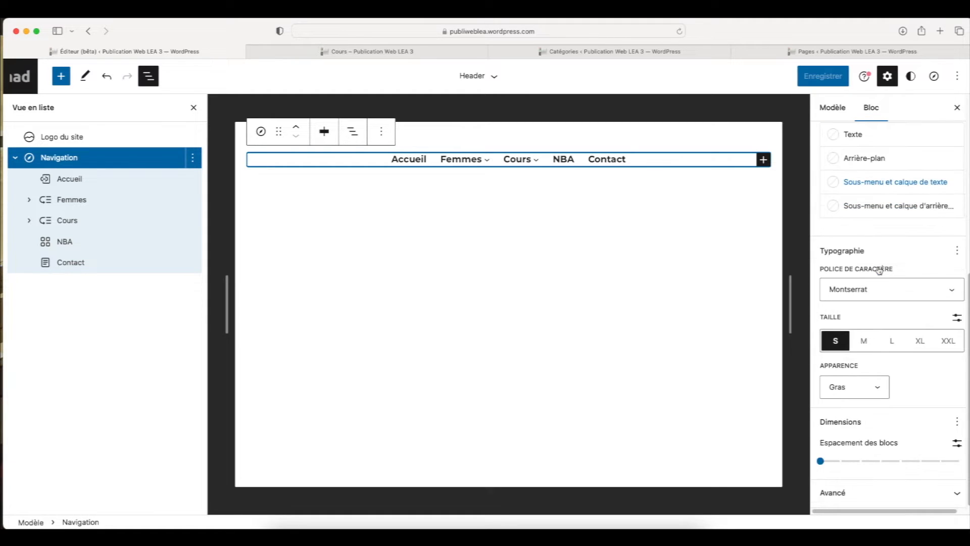
Set a custom block spacing of 31 px for the Navigation block
{"action": "left_click", "coordinate": [958, 445]}
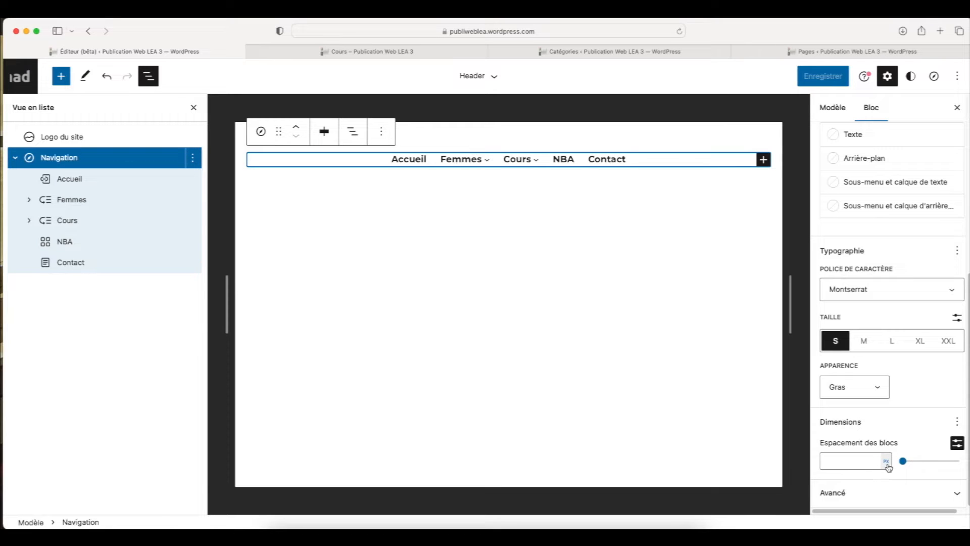
{"action": "left_click_drag", "start_coordinate": [904, 464], "coordinate": [921, 462]}
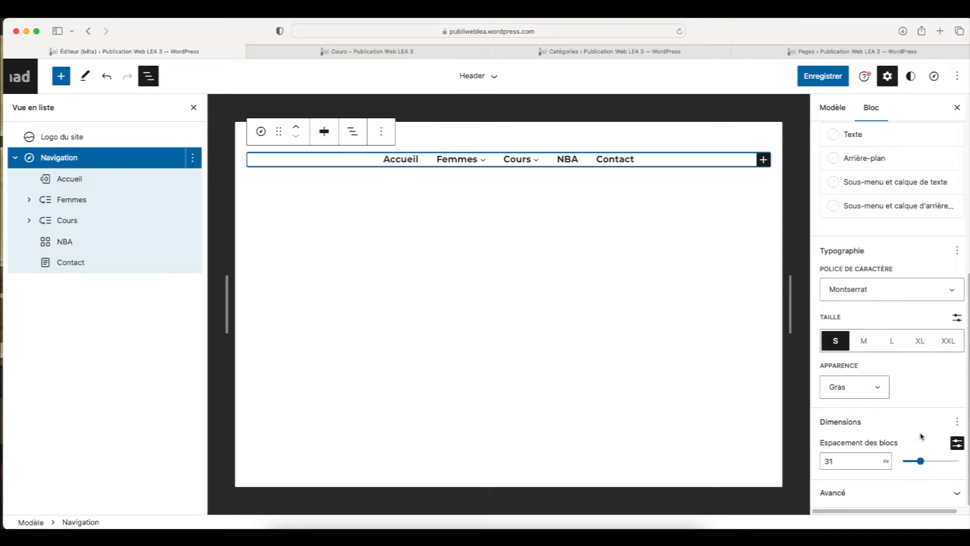
{"action": "left_click", "coordinate": [957, 422]}
{"action": "left_click", "coordinate": [897, 426]}
{"action": "mouse_move", "coordinate": [438, 159]}
{"action": "mouse_move", "coordinate": [506, 169]}
Try Nunito, Texturina, Source Sans Pro and Raleway as the Navigation block's font
{"action": "left_click", "coordinate": [907, 291]}
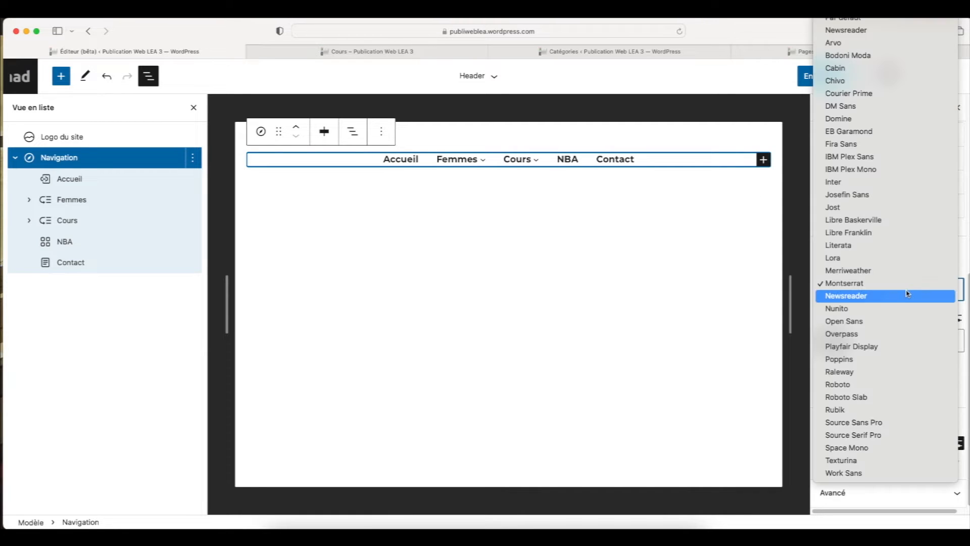
{"action": "left_click", "coordinate": [904, 309]}
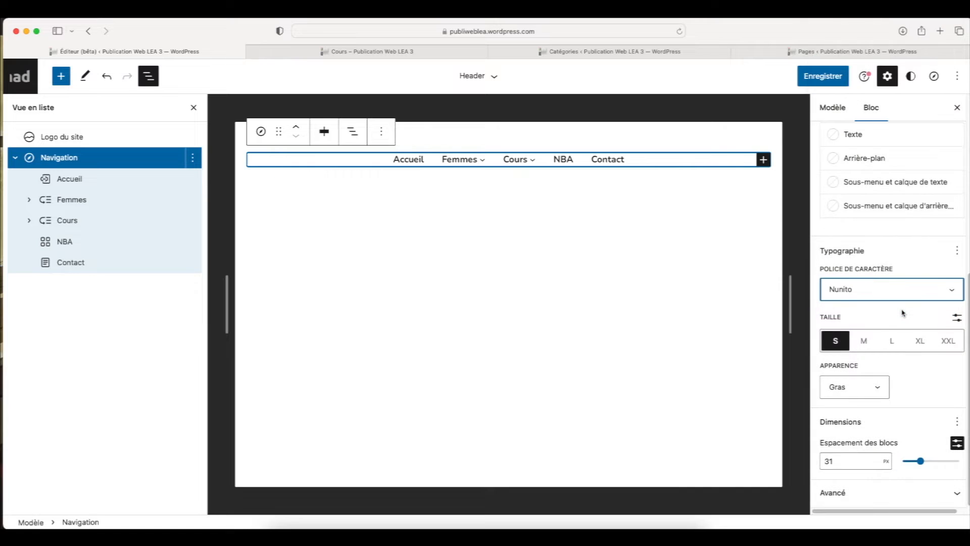
{"action": "left_click", "coordinate": [905, 296]}
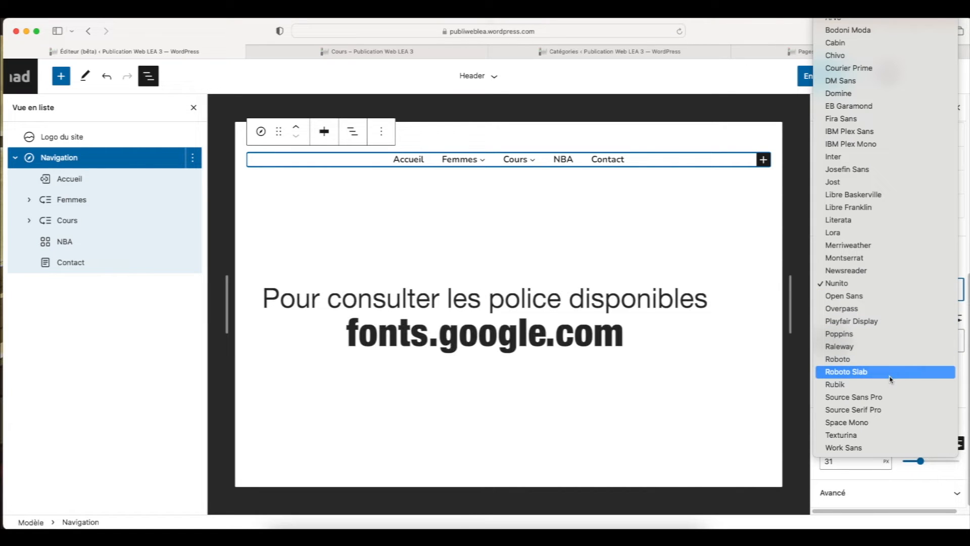
{"action": "left_click", "coordinate": [885, 434]}
{"action": "left_click", "coordinate": [890, 292]}
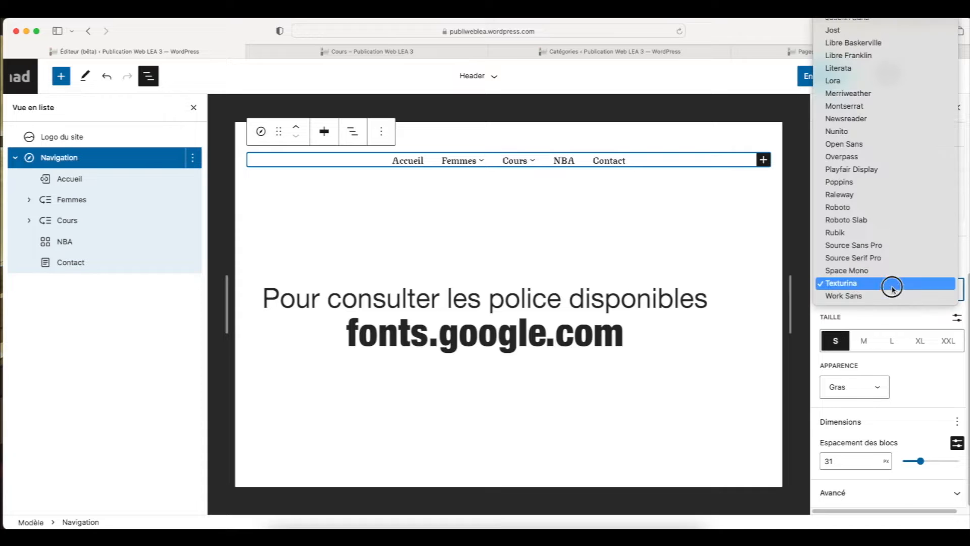
{"action": "left_click", "coordinate": [874, 246]}
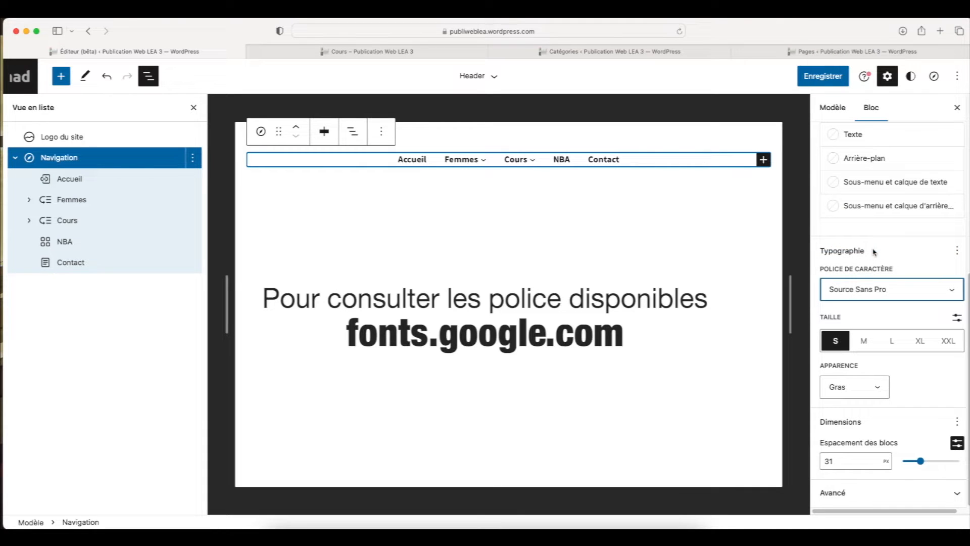
{"action": "left_click", "coordinate": [890, 292]}
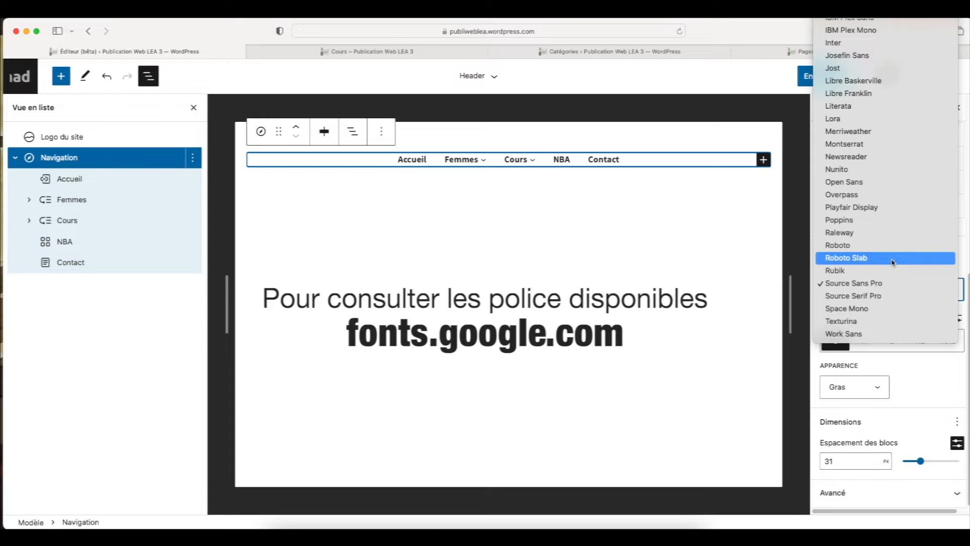
{"action": "left_click", "coordinate": [889, 232]}
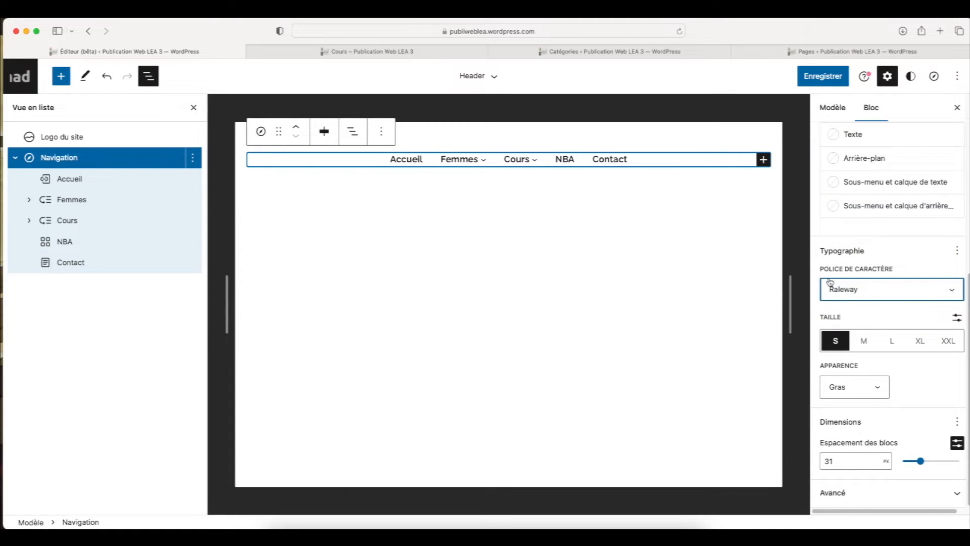
Set the Navigation block's font to Overpass
{"action": "left_click", "coordinate": [862, 293]}
{"action": "left_click", "coordinate": [875, 246]}
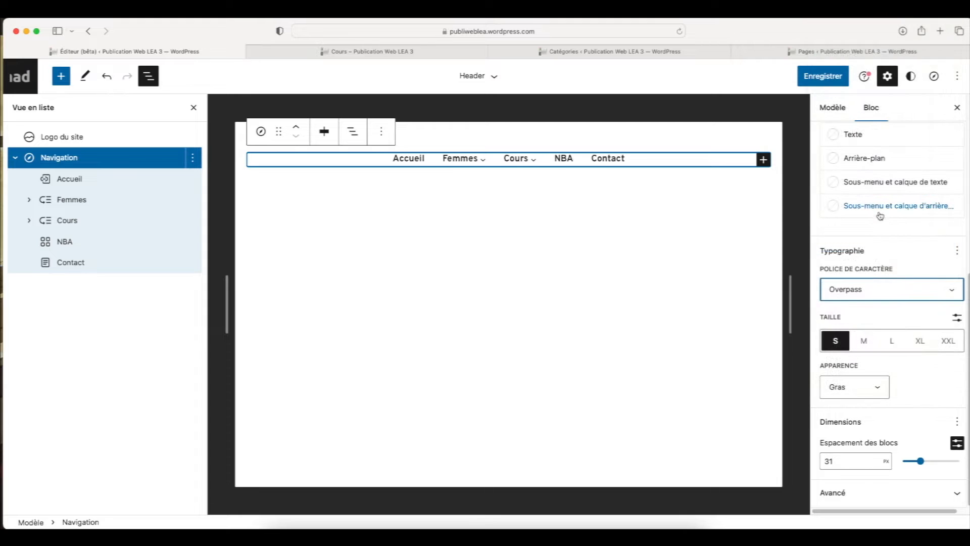
Try Josefin Sans as the Navigation block's font and settle on Montserrat
{"action": "left_click", "coordinate": [874, 290]}
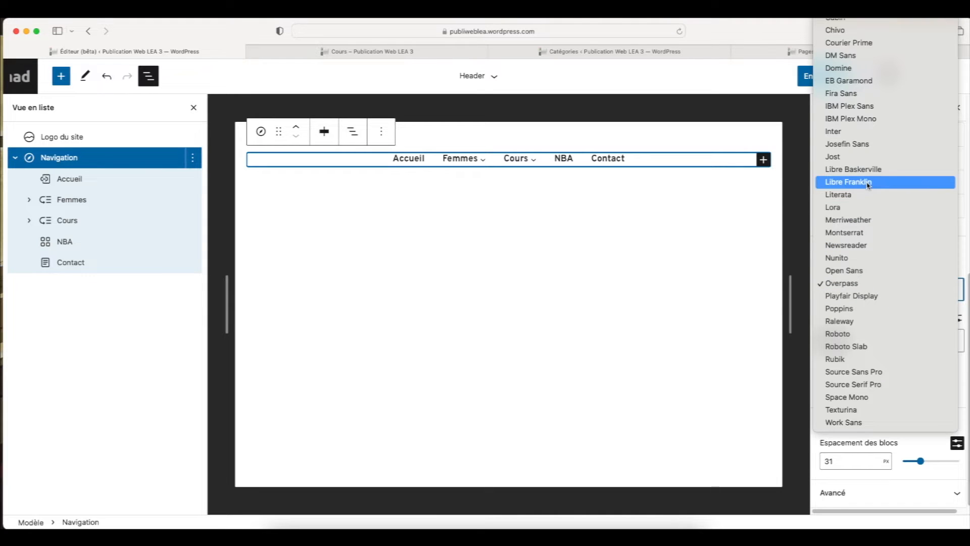
{"action": "left_click", "coordinate": [871, 145]}
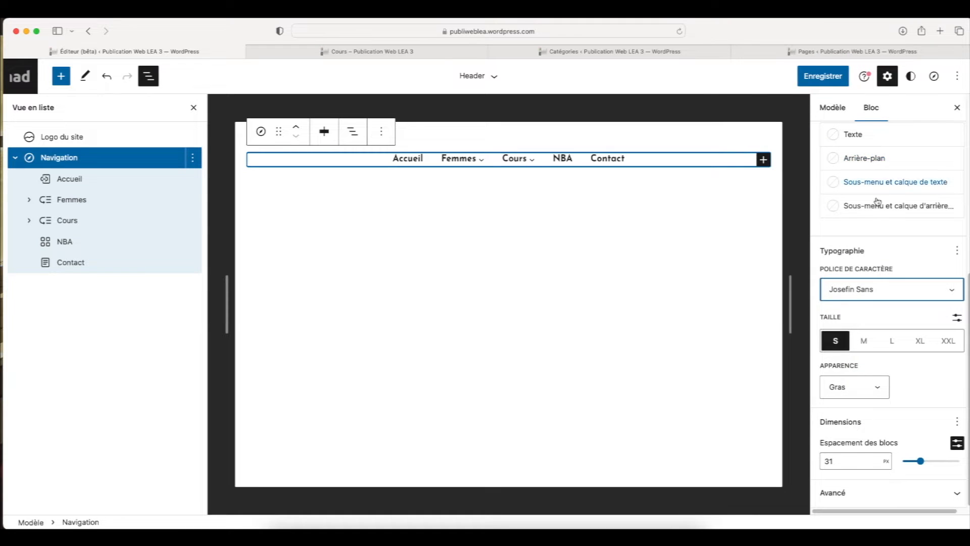
{"action": "left_click", "coordinate": [881, 289]}
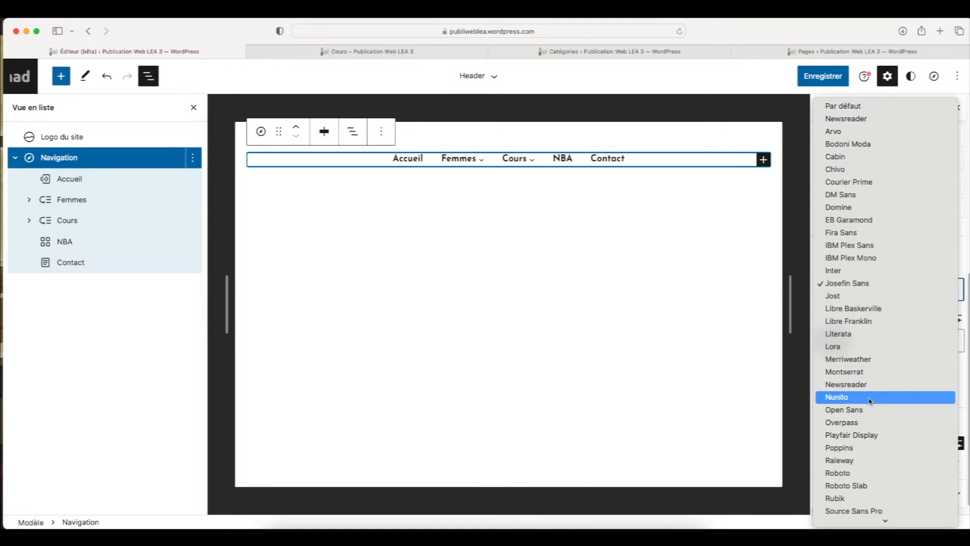
{"action": "left_click", "coordinate": [867, 372]}
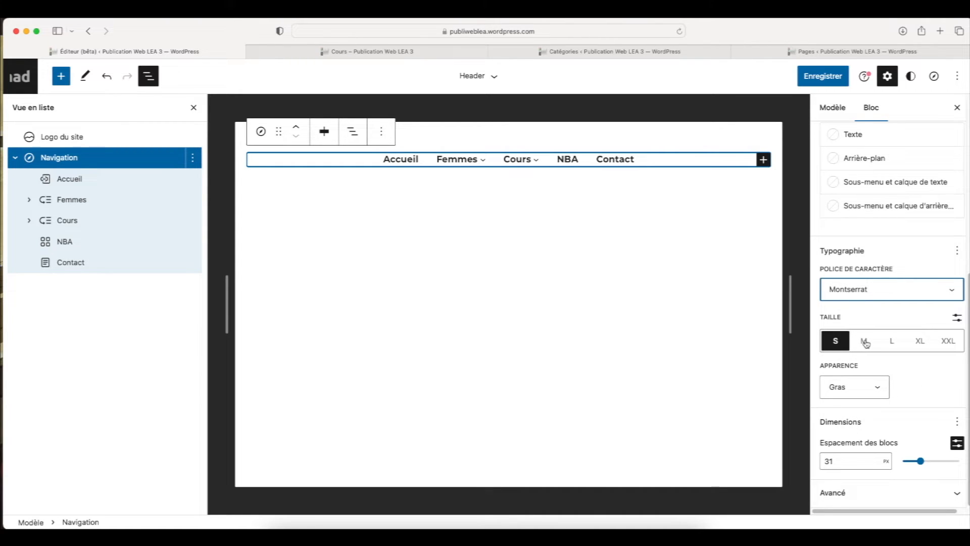
Switch the Navigation block to a custom font size in rem, trying 1.5 before setting it to 0.9 rem
{"action": "left_click", "coordinate": [955, 318]}
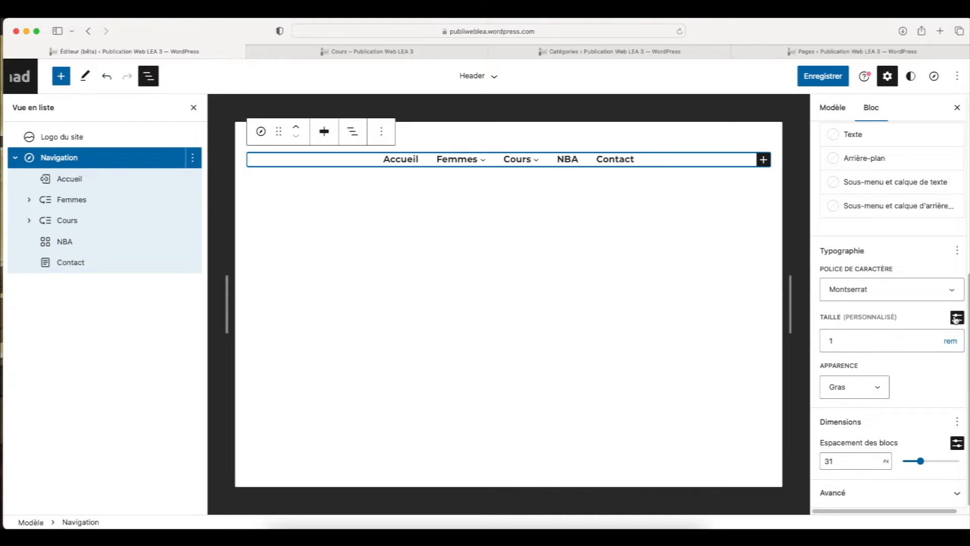
{"action": "left_click", "coordinate": [949, 341]}
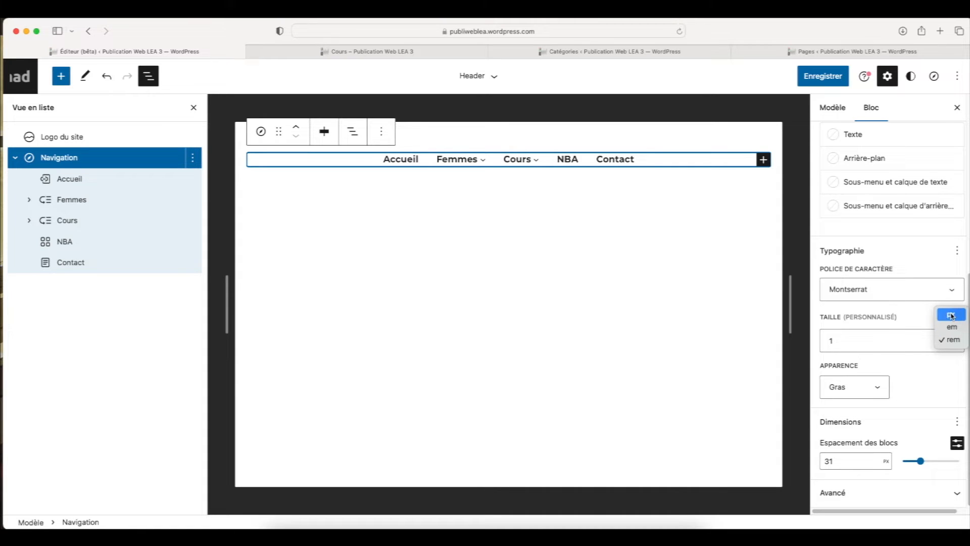
{"action": "left_click", "coordinate": [951, 343]}
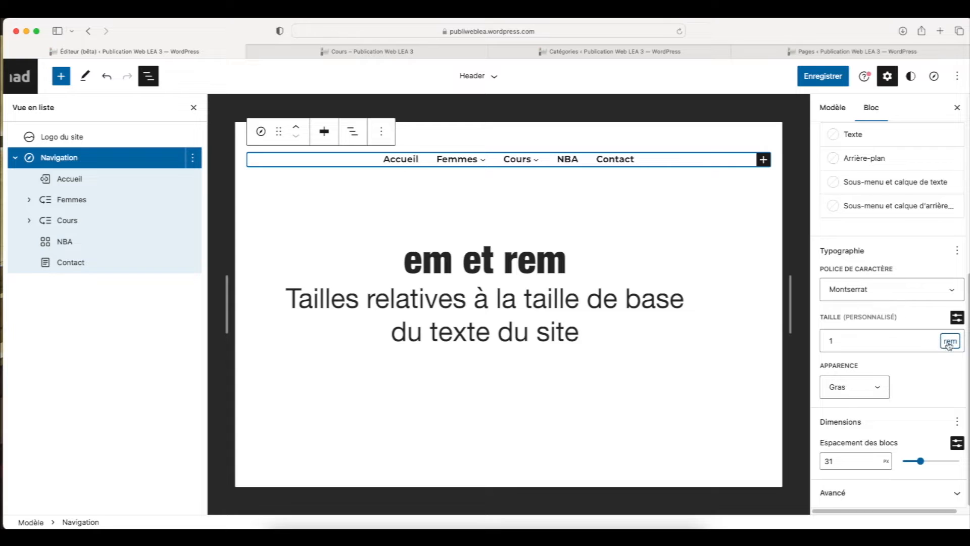
{"action": "left_click", "coordinate": [922, 345]}
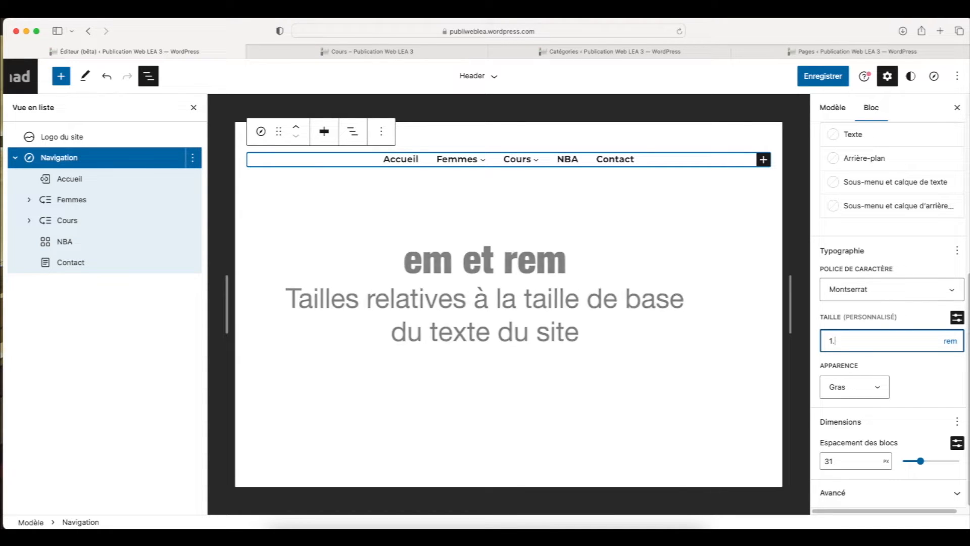
{"action": "type", "text": "5"}
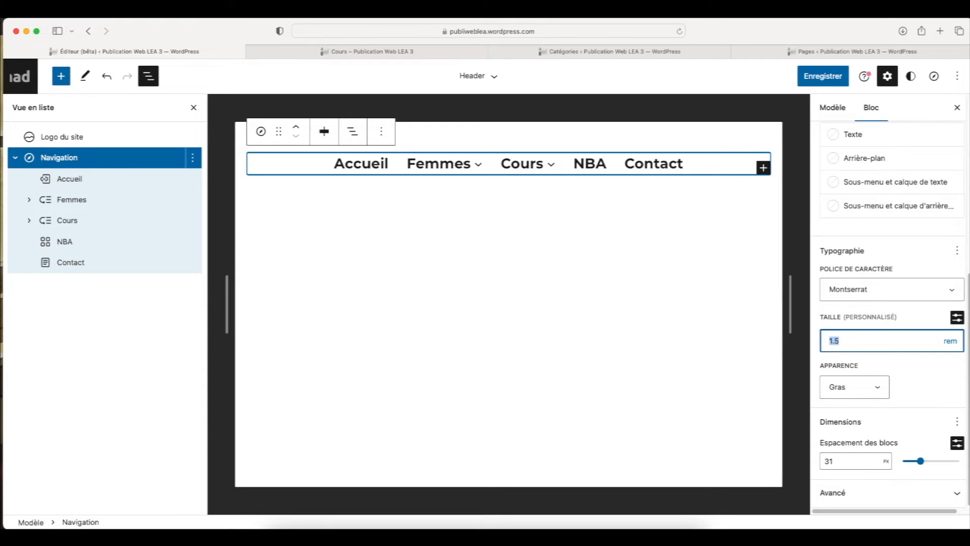
{"action": "type", "text": "0"}
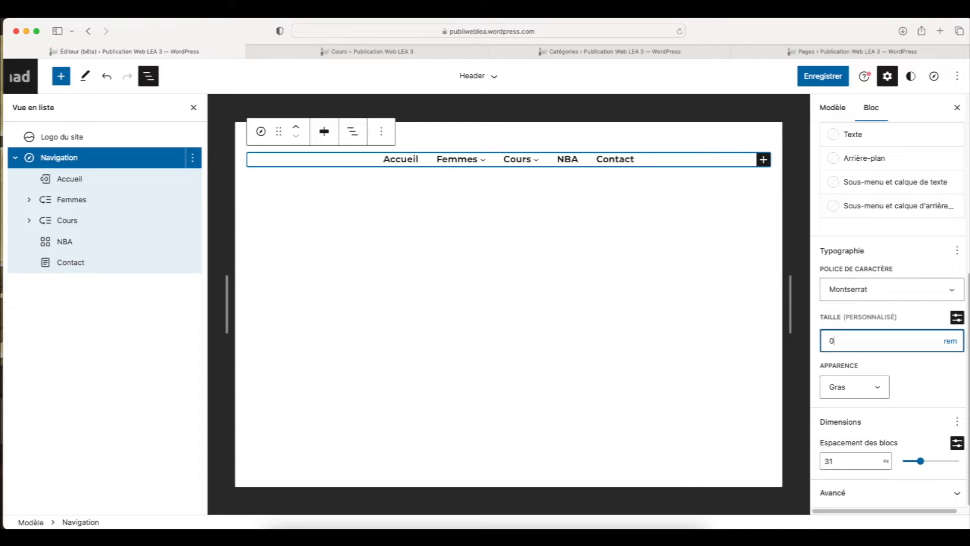
{"action": "type", "text": ".9"}
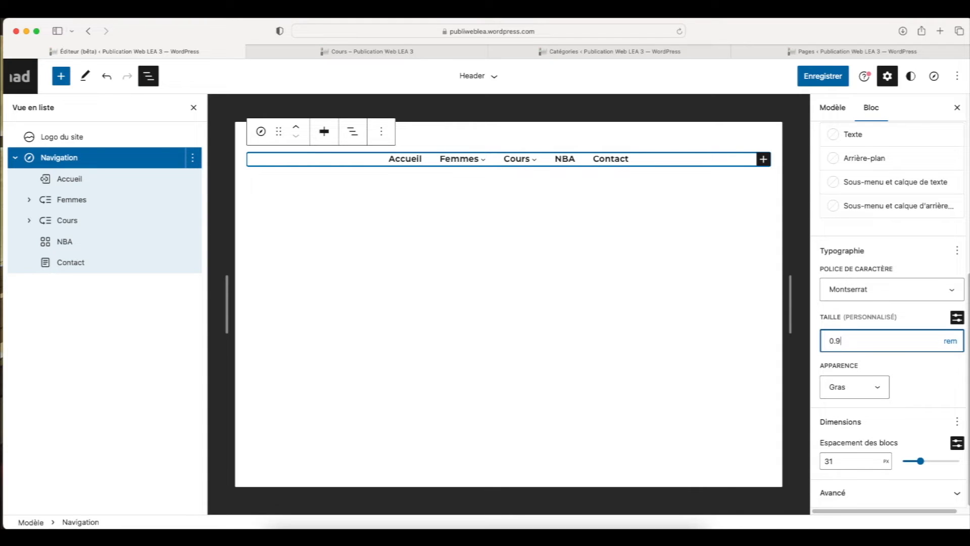
Try the Fin and Léger appearances on the Navigation block's text
{"action": "left_click", "coordinate": [887, 393]}
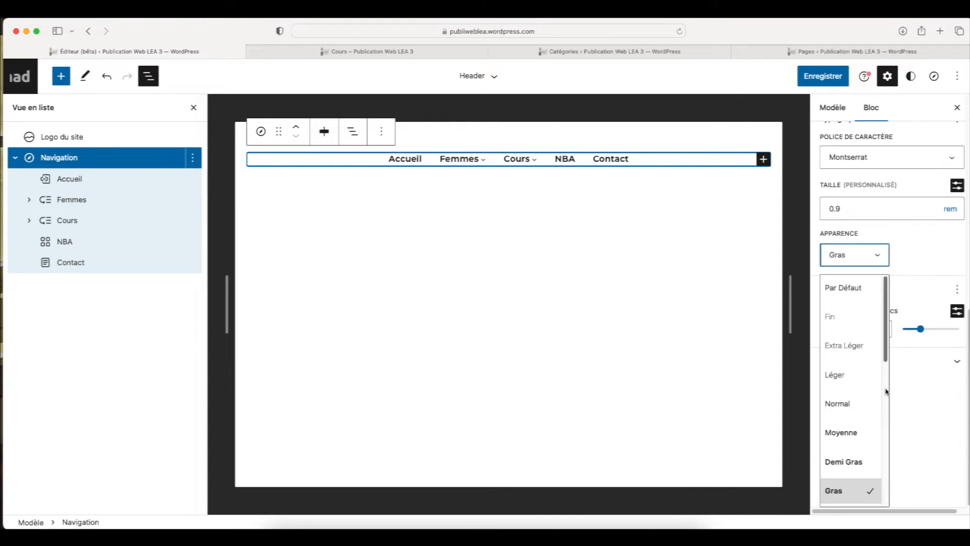
{"action": "left_click_drag", "start_coordinate": [886, 346], "coordinate": [884, 372]}
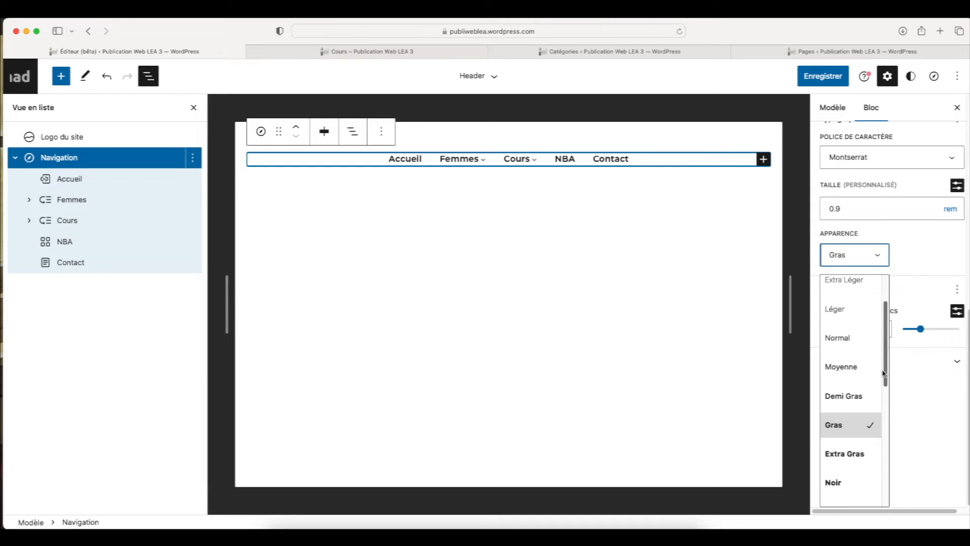
{"action": "scroll", "coordinate": [858, 323], "scroll_direction": "up", "scroll_amount": 2}
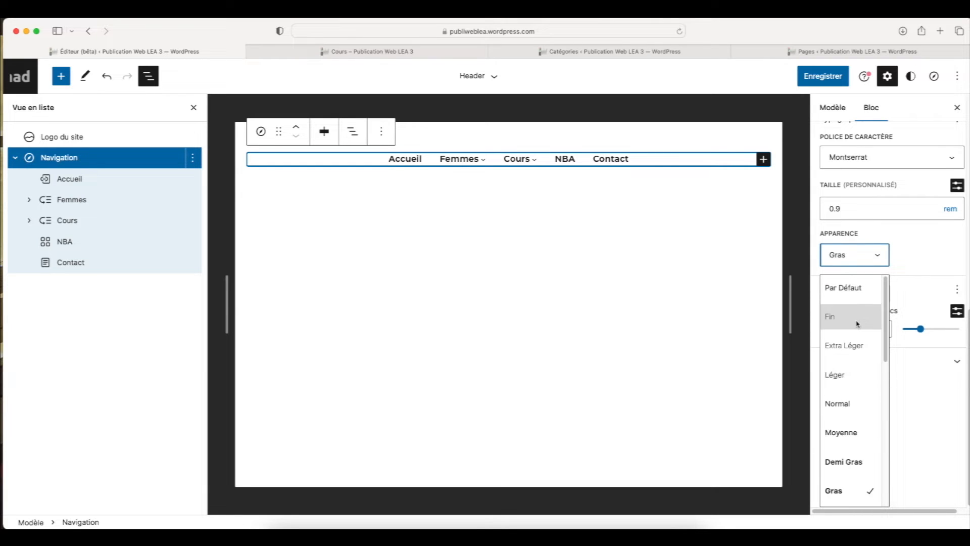
{"action": "left_click", "coordinate": [857, 324]}
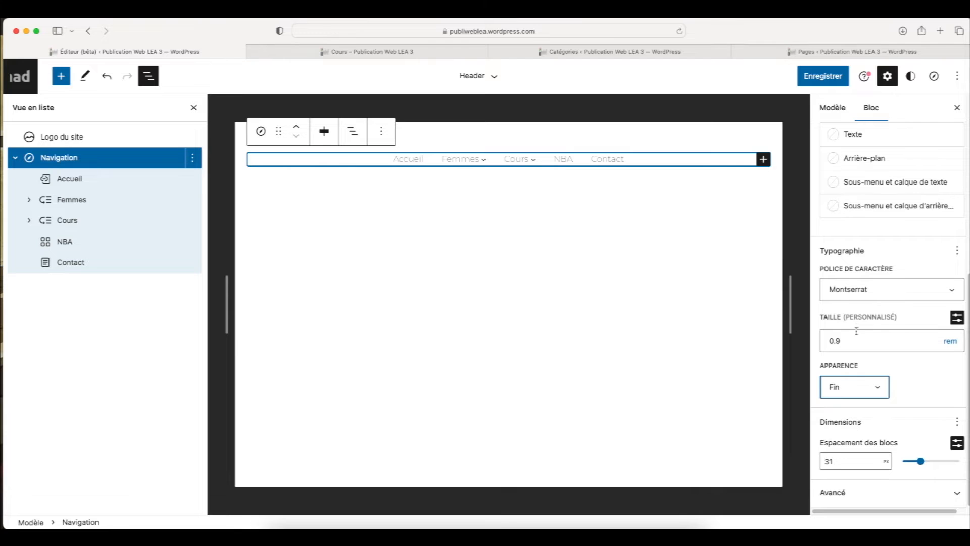
{"action": "left_click", "coordinate": [877, 387]}
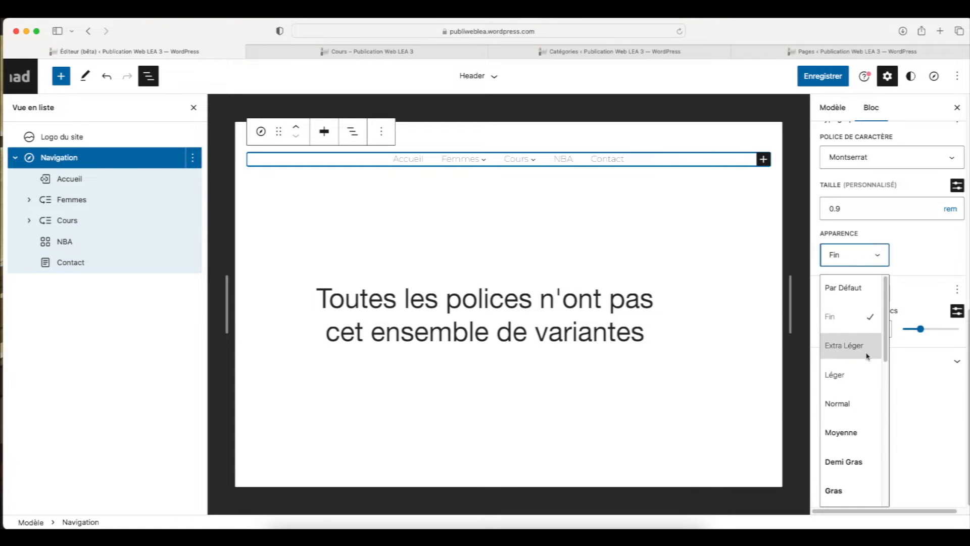
{"action": "left_click", "coordinate": [859, 374]}
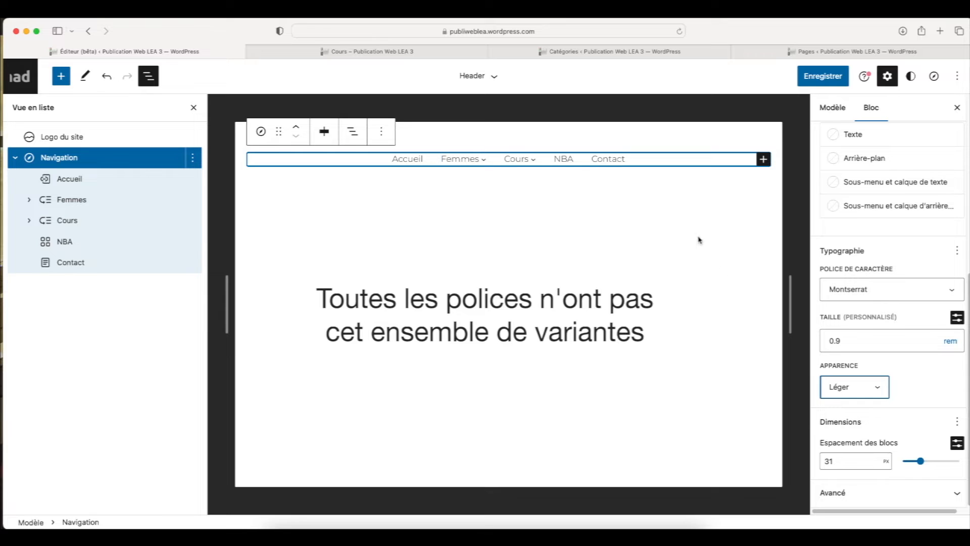
{"action": "left_click", "coordinate": [921, 380]}
Try pink, red, blue, green, amber and bluish gray as the Navigation block's text color, finishing with Black
{"action": "scroll", "coordinate": [903, 318], "scroll_direction": "up", "scroll_amount": 3}
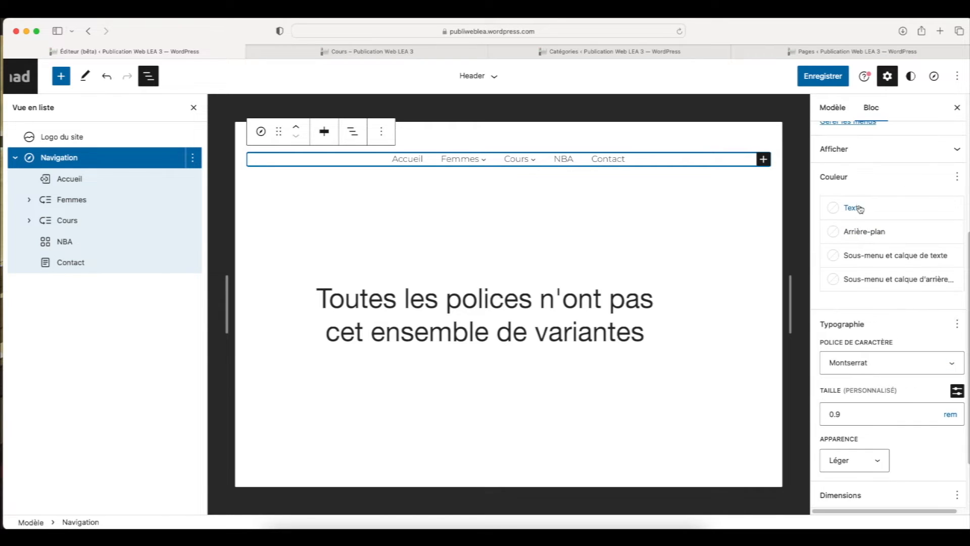
{"action": "left_click", "coordinate": [859, 209]}
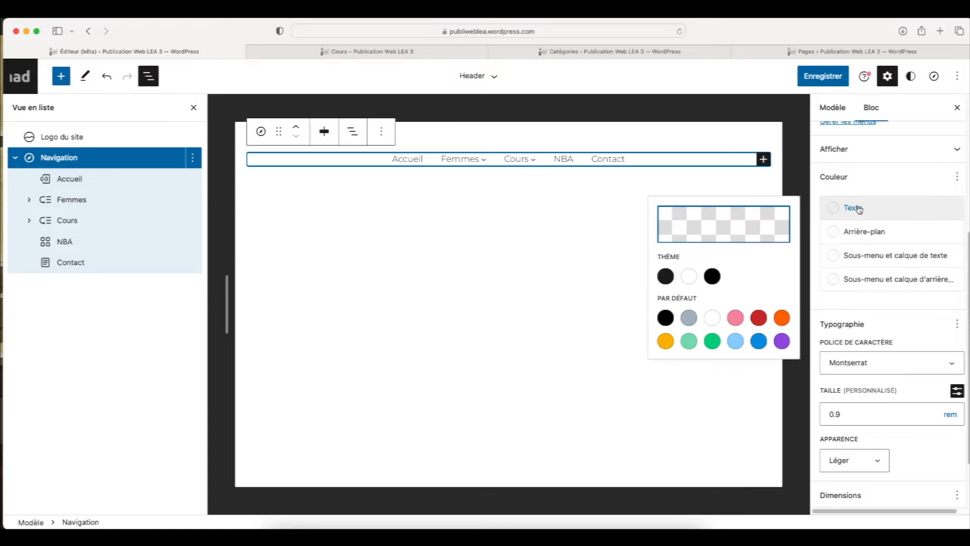
{"action": "left_click", "coordinate": [736, 318]}
{"action": "left_click", "coordinate": [759, 318]}
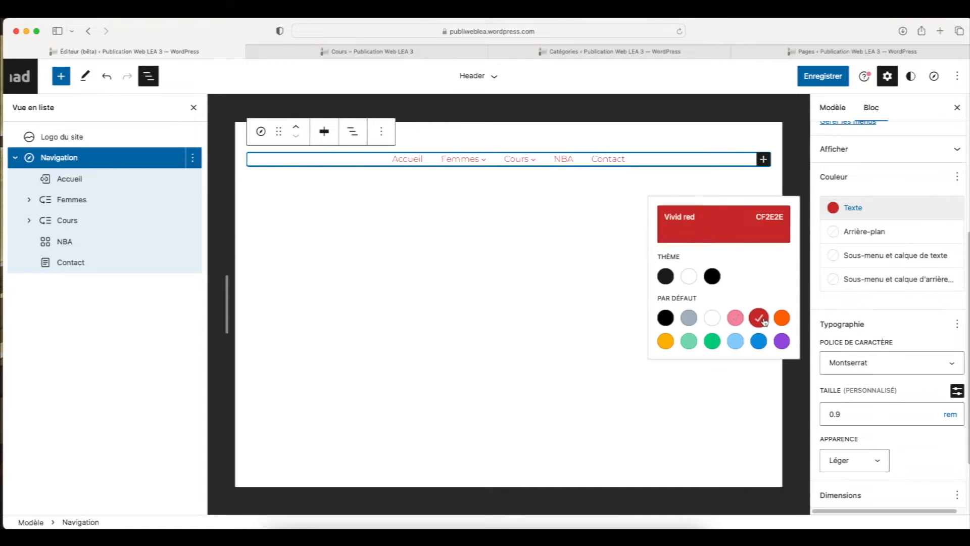
{"action": "left_click", "coordinate": [758, 346]}
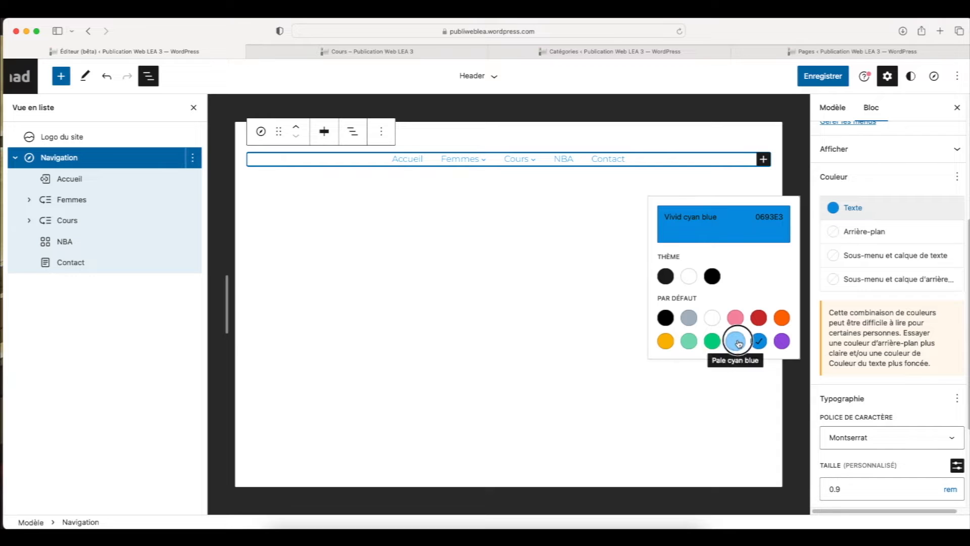
{"action": "left_click", "coordinate": [736, 342]}
{"action": "left_click", "coordinate": [710, 344]}
{"action": "left_click", "coordinate": [689, 341]}
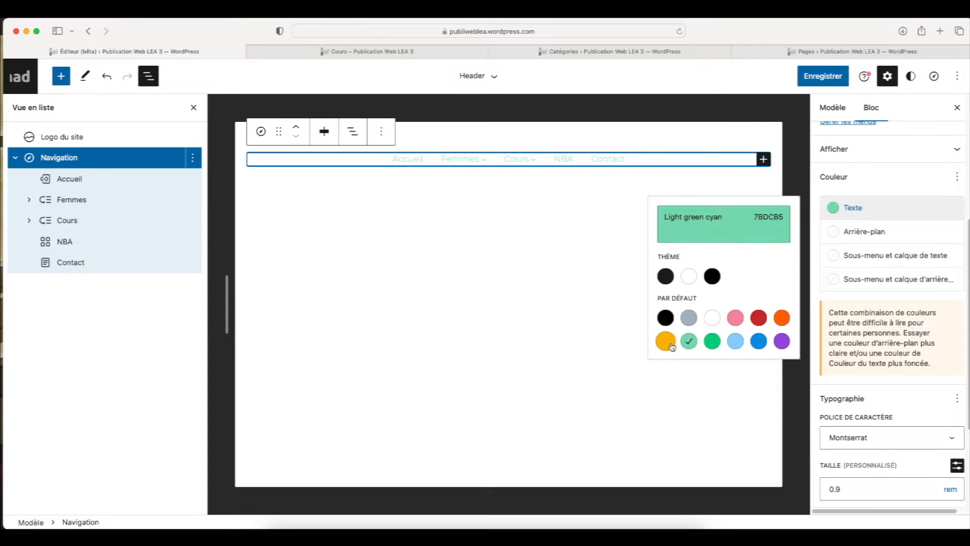
{"action": "left_click", "coordinate": [667, 342]}
{"action": "left_click", "coordinate": [736, 318]}
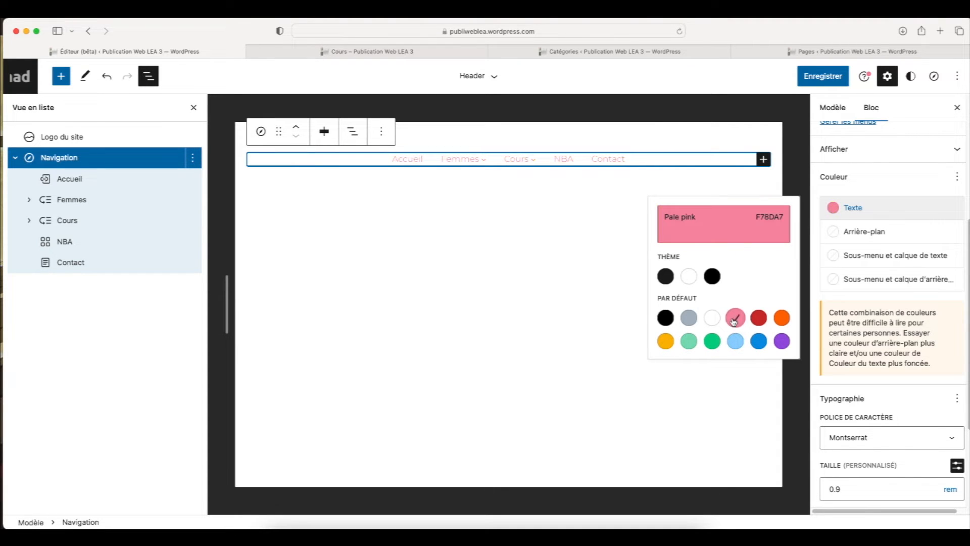
{"action": "left_click", "coordinate": [688, 317]}
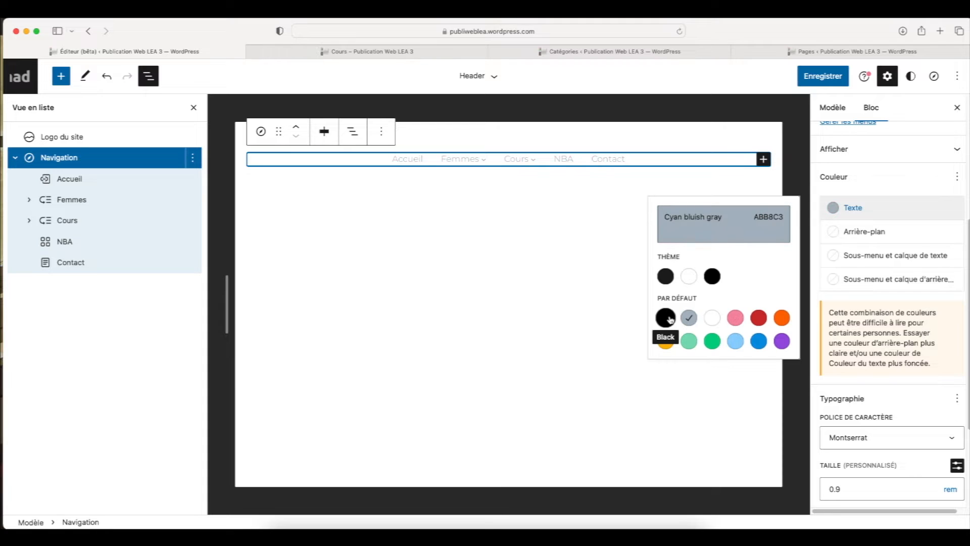
{"action": "left_click", "coordinate": [672, 319]}
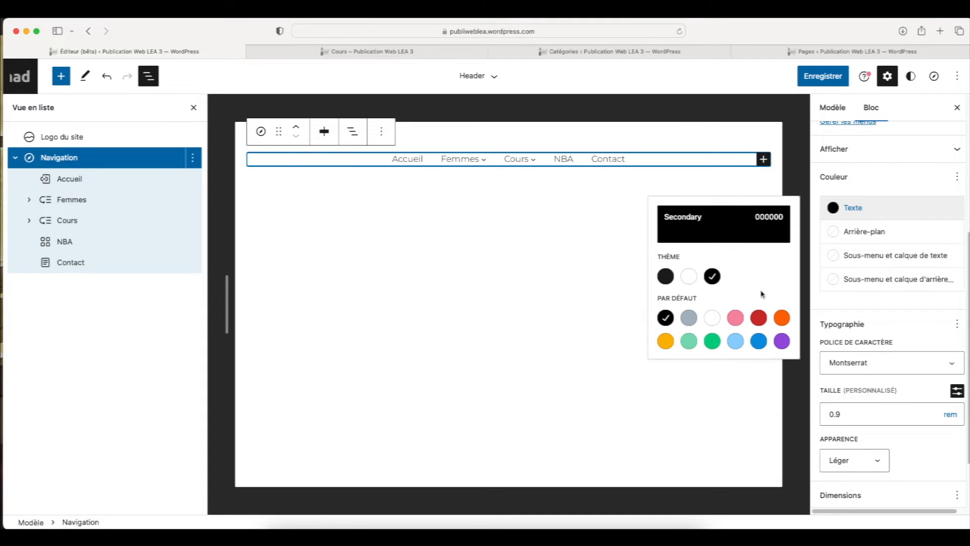
{"action": "left_click", "coordinate": [885, 324]}
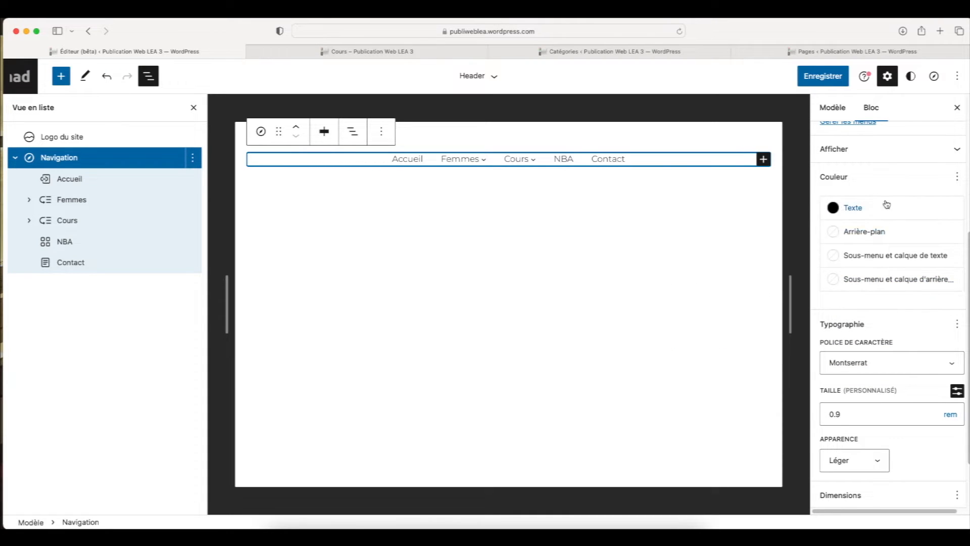
Try Pale cyan blue and Light green cyan as the Navigation block's background, and set a custom dark purple, 50425A
{"action": "left_click", "coordinate": [837, 234]}
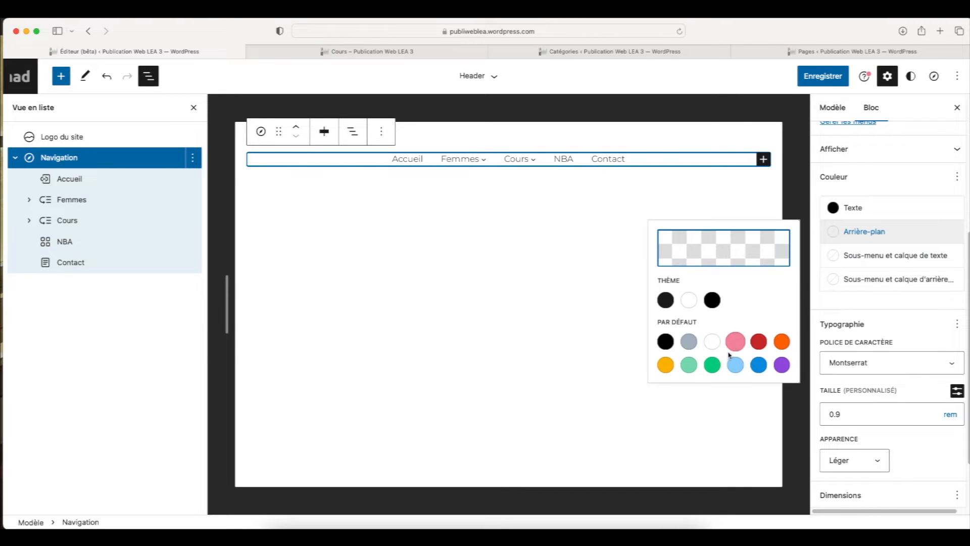
{"action": "left_click", "coordinate": [735, 365]}
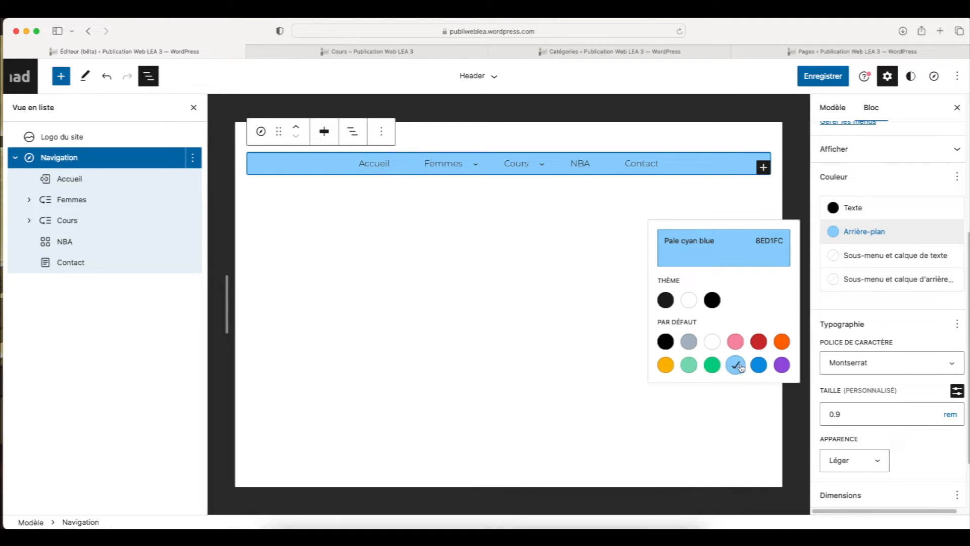
{"action": "left_click", "coordinate": [689, 365]}
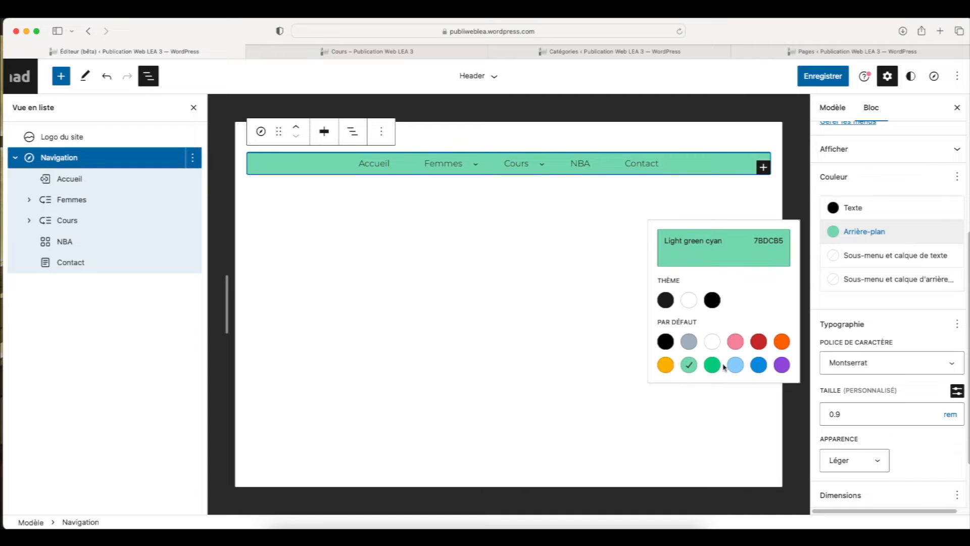
{"action": "left_click", "coordinate": [723, 253]}
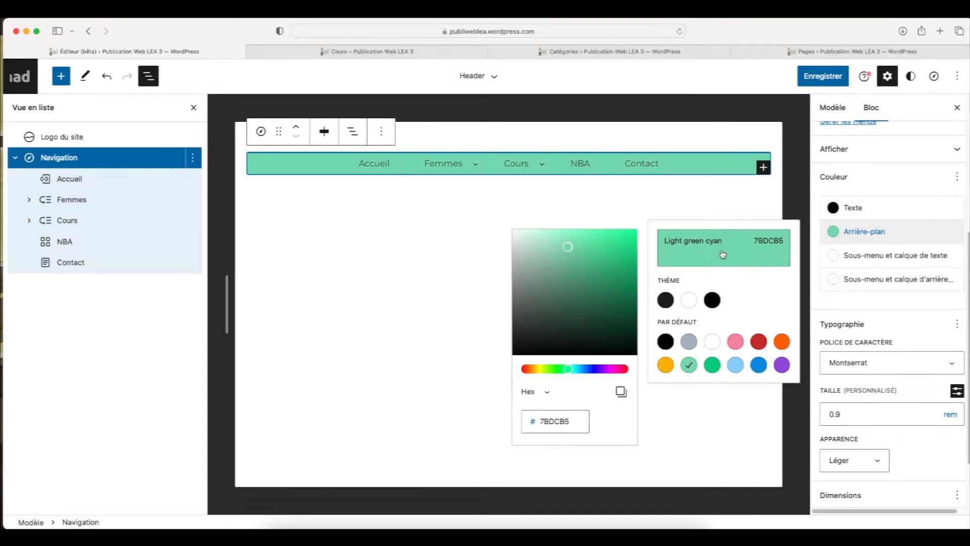
{"action": "mouse_move", "coordinate": [594, 269]}
{"action": "left_mouse_down"}
{"action": "mouse_move", "coordinate": [613, 248]}
{"action": "mouse_move", "coordinate": [548, 247]}
{"action": "mouse_move", "coordinate": [583, 265]}
{"action": "mouse_move", "coordinate": [611, 258]}
{"action": "mouse_move", "coordinate": [581, 280]}
{"action": "mouse_move", "coordinate": [571, 273]}
{"action": "left_mouse_up"}
{"action": "left_click_drag", "start_coordinate": [576, 370], "coordinate": [601, 368]}
{"action": "left_click_drag", "start_coordinate": [585, 331], "coordinate": [549, 314]}
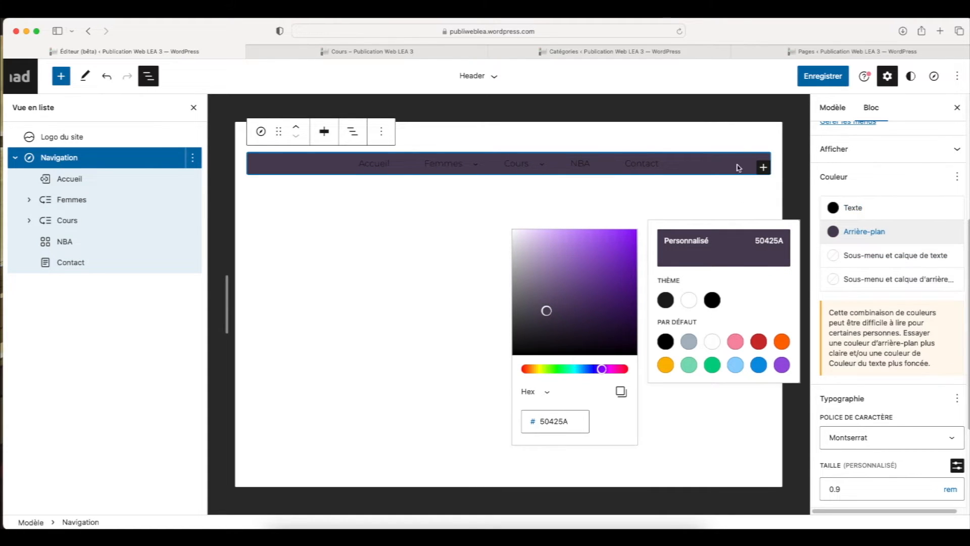
Set the Navigation block's text color to the theme's white (FFFFFF) and its appearance to Moyenne
{"action": "left_click", "coordinate": [878, 211]}
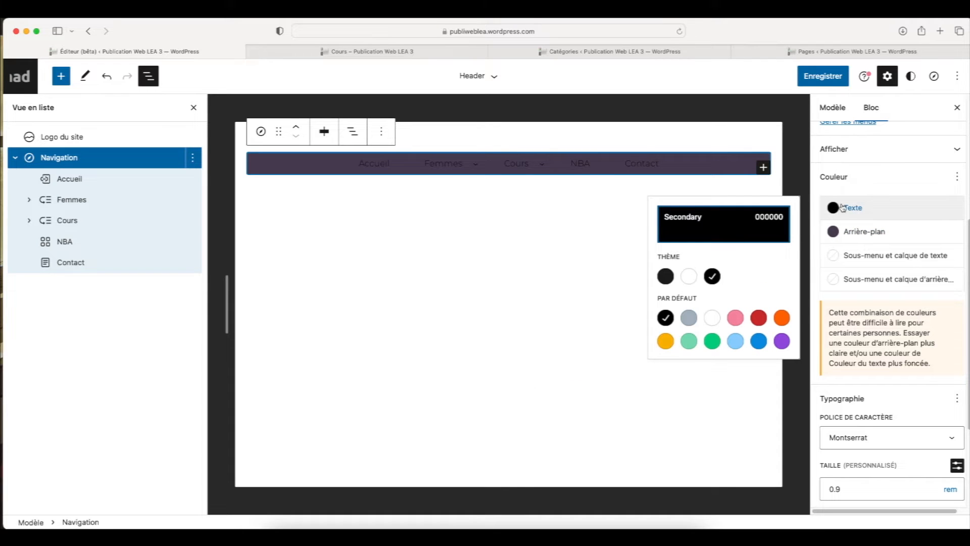
{"action": "left_click", "coordinate": [692, 281]}
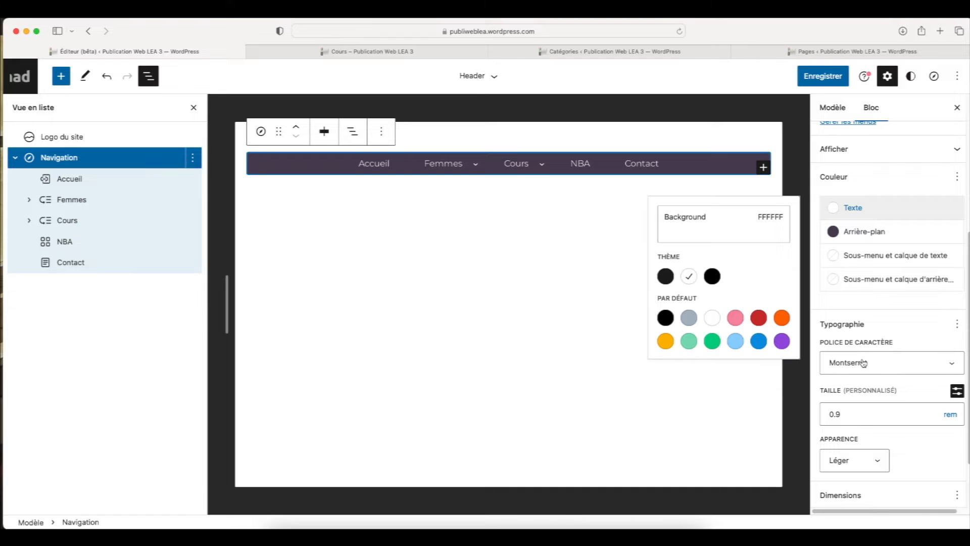
{"action": "left_click", "coordinate": [856, 457]}
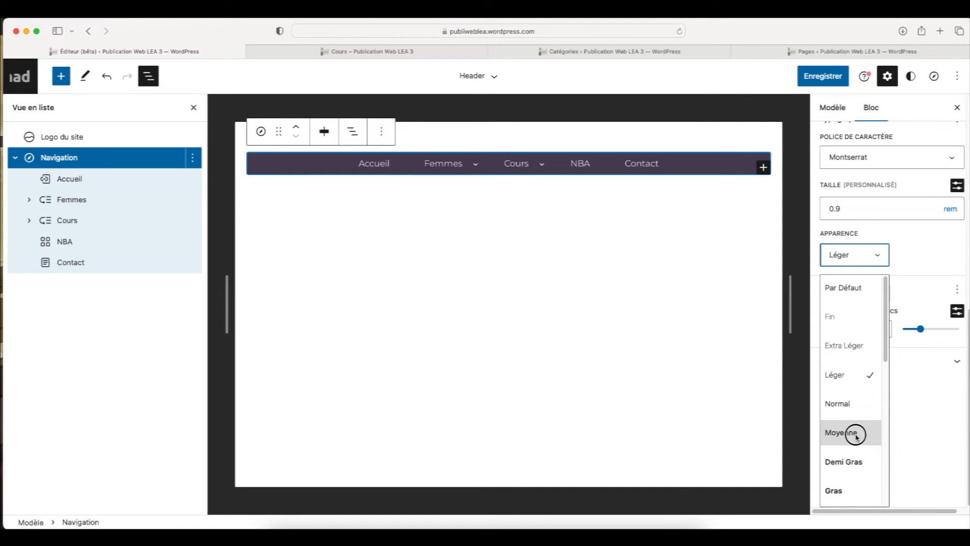
{"action": "left_click", "coordinate": [856, 435]}
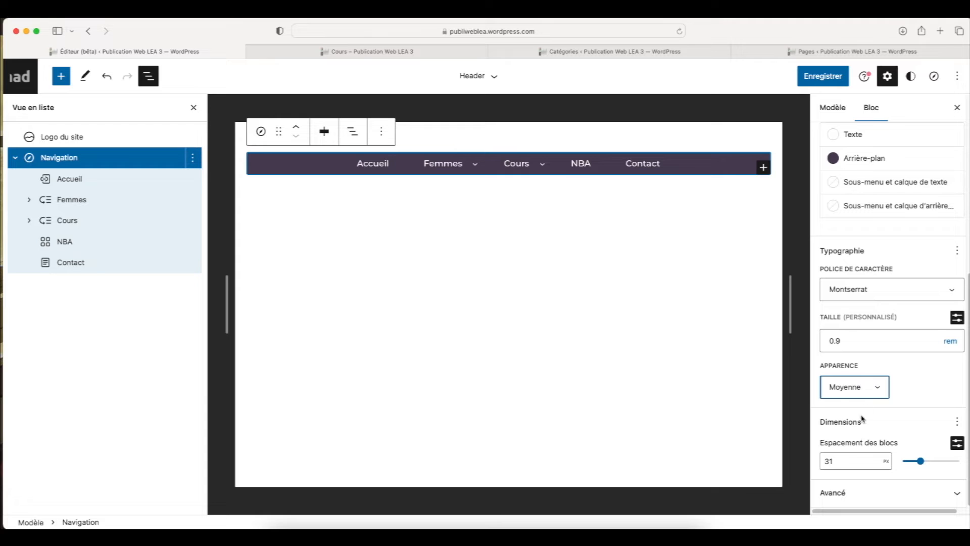
Try Vivid purple as the Navigation block's submenu text color and Pale pink as its submenu background
{"action": "left_click", "coordinate": [895, 250]}
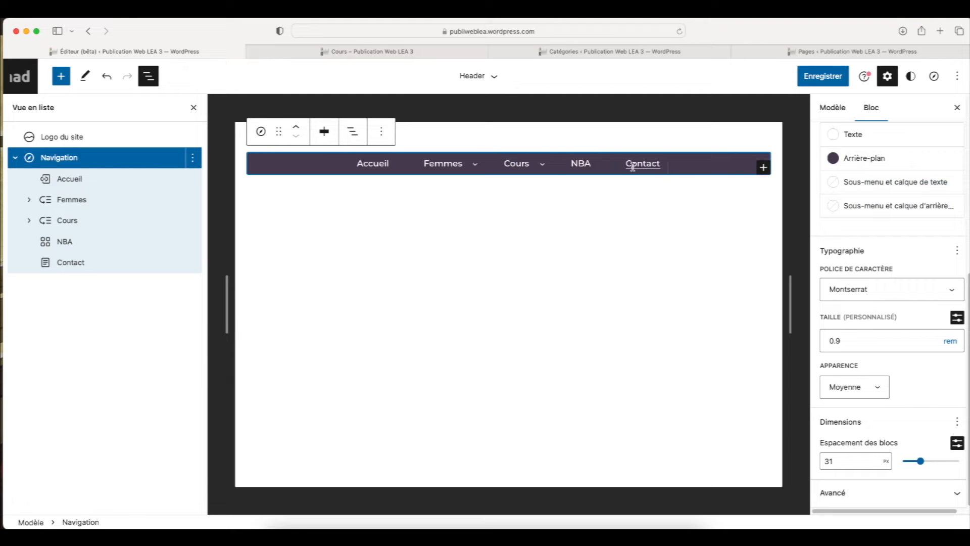
{"action": "mouse_move", "coordinate": [535, 164]}
{"action": "left_click", "coordinate": [866, 184]}
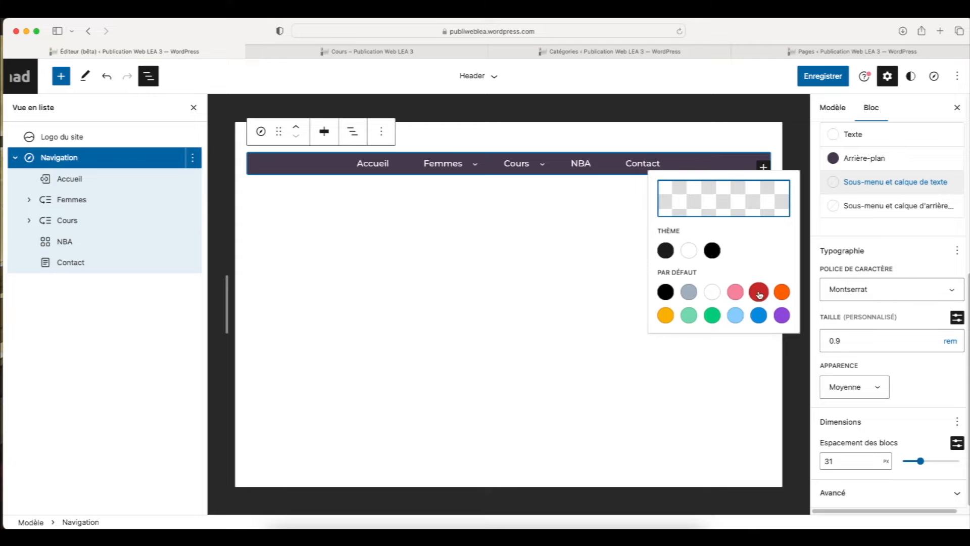
{"action": "left_click", "coordinate": [781, 316]}
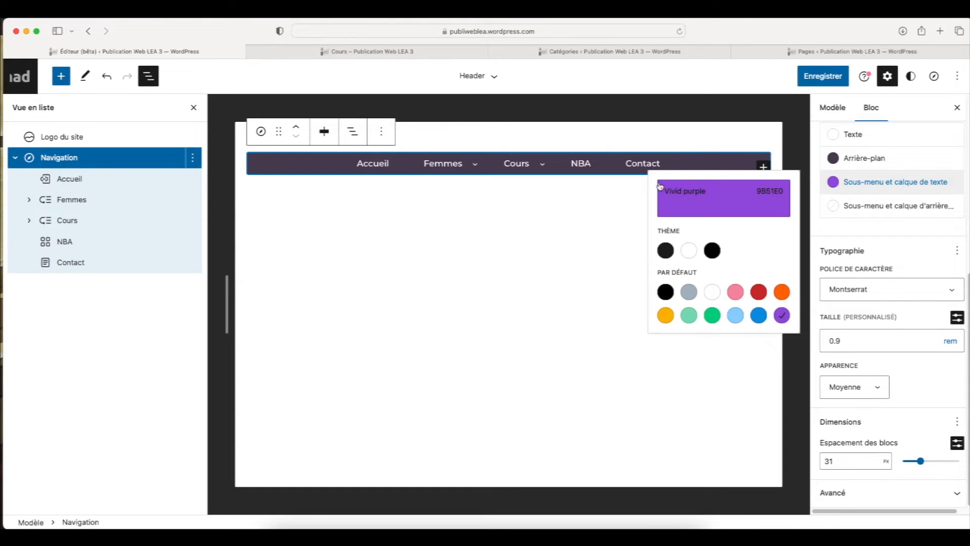
{"action": "left_click", "coordinate": [868, 241]}
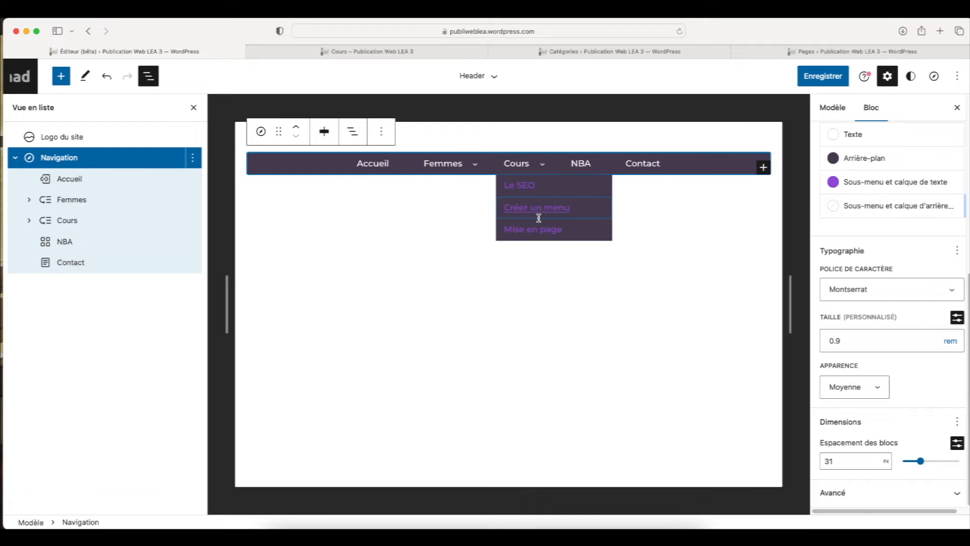
{"action": "left_click", "coordinate": [899, 210]}
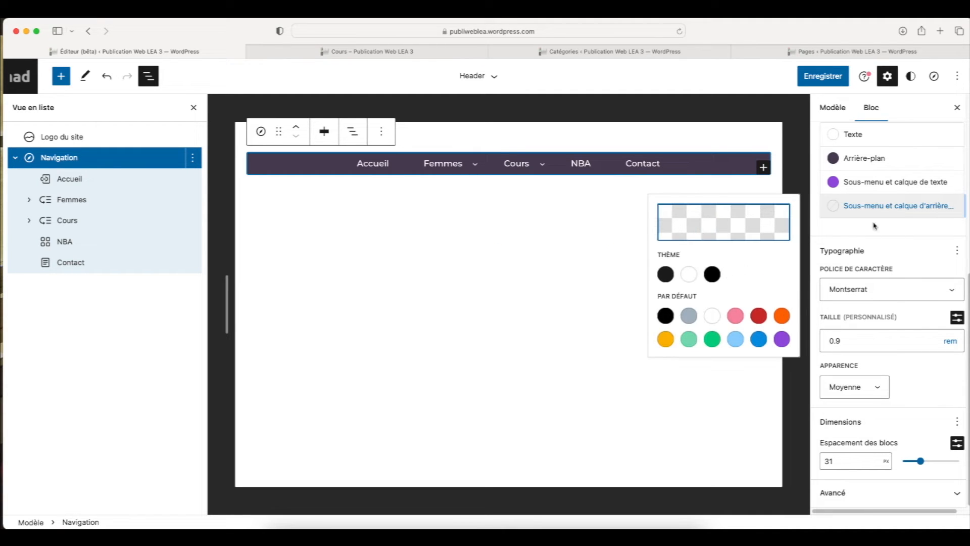
{"action": "left_click", "coordinate": [733, 317]}
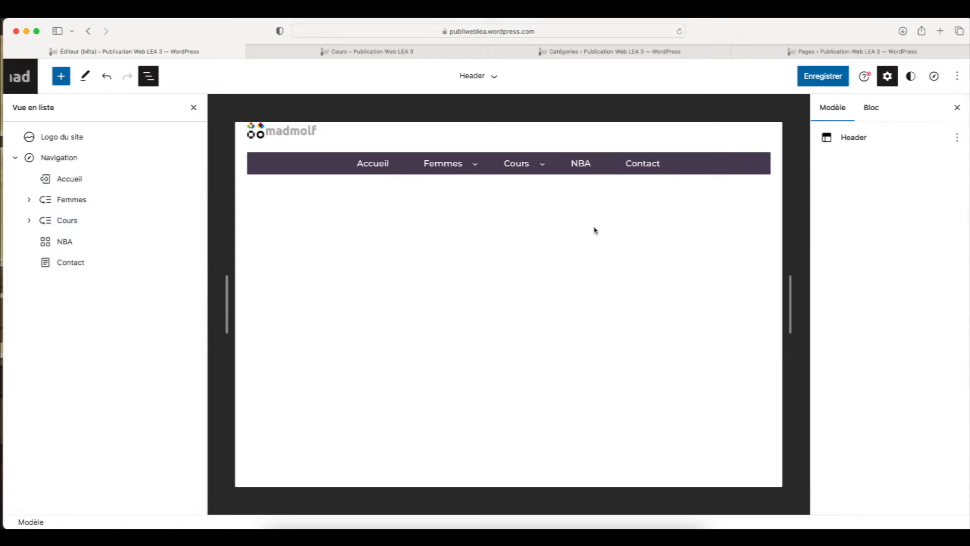
{"action": "left_click", "coordinate": [596, 231]}
Copy the hex code of the Navigation block's custom background color
{"action": "left_click", "coordinate": [543, 174]}
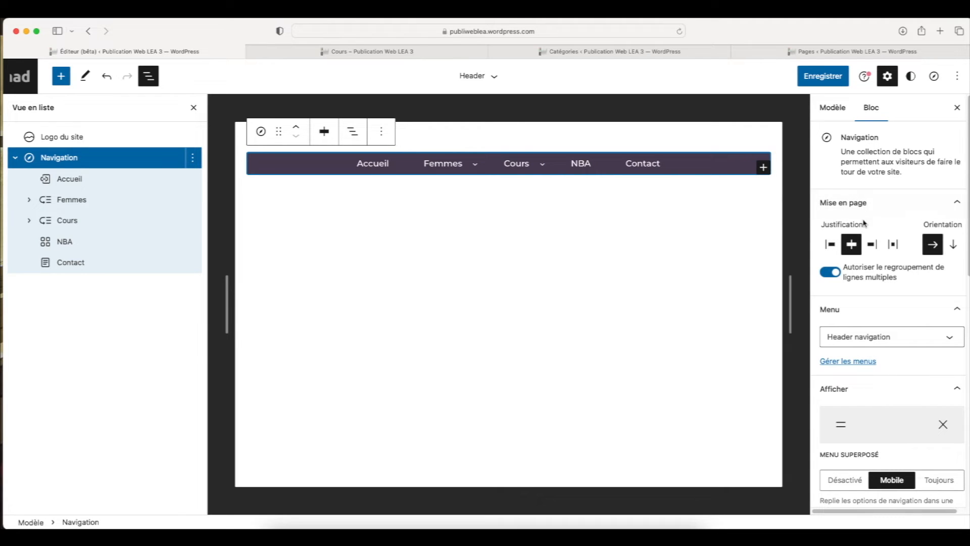
{"action": "scroll", "coordinate": [879, 344], "scroll_direction": "down", "scroll_amount": 5}
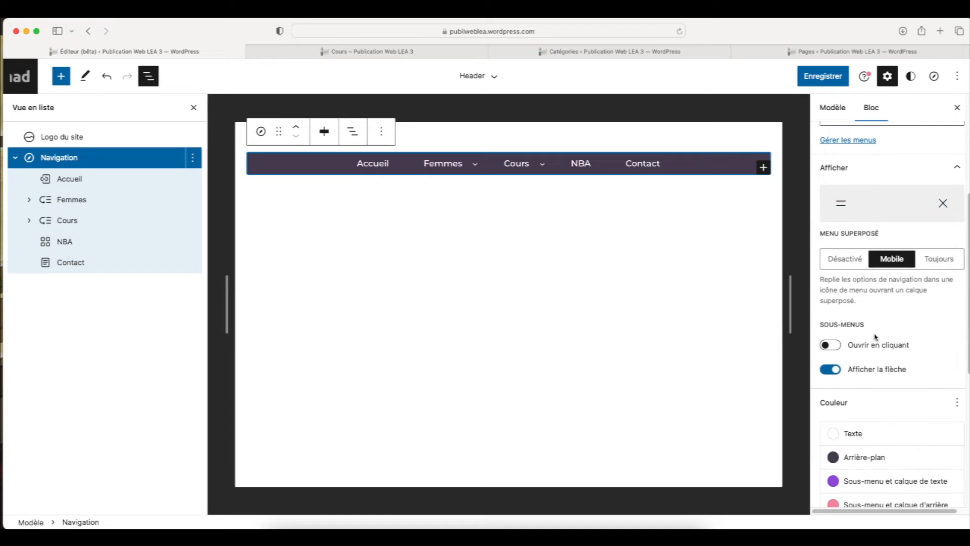
{"action": "scroll", "coordinate": [875, 337], "scroll_direction": "down", "scroll_amount": 1}
{"action": "left_click", "coordinate": [883, 410]}
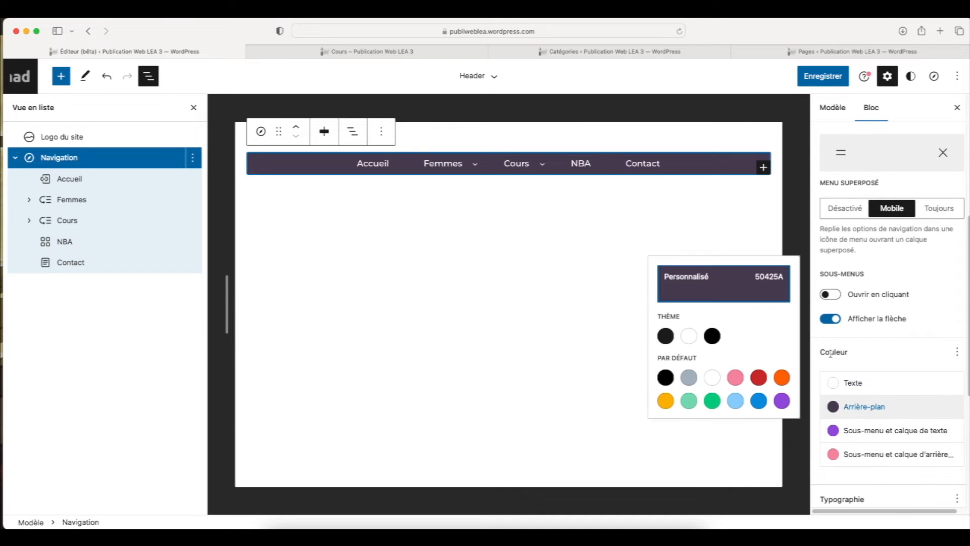
{"action": "left_click", "coordinate": [737, 285]}
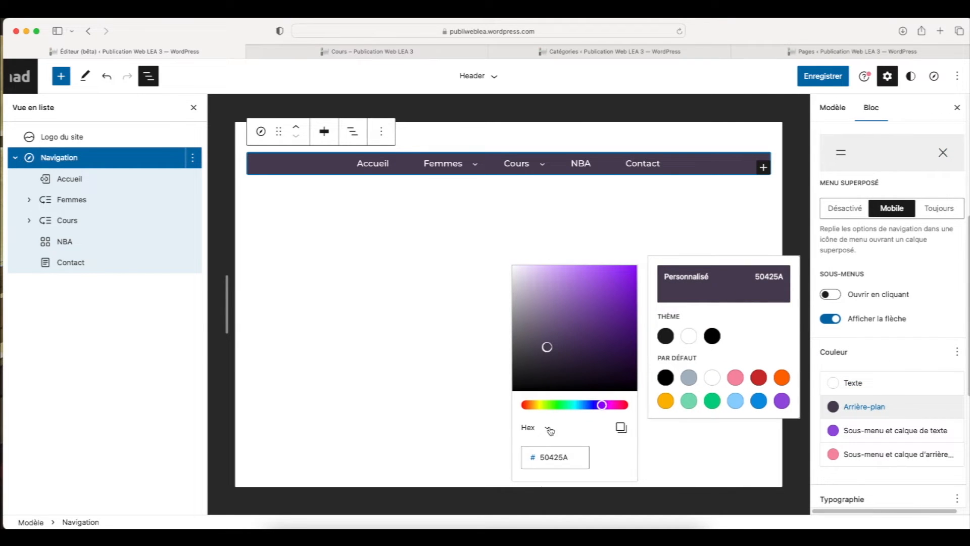
{"action": "left_click", "coordinate": [623, 429]}
Set the submenu background to the copied color 50425A and lighten it to a light purple, about B295C1
{"action": "scroll", "coordinate": [912, 338], "scroll_direction": "down", "scroll_amount": 3}
{"action": "left_click", "coordinate": [906, 378]}
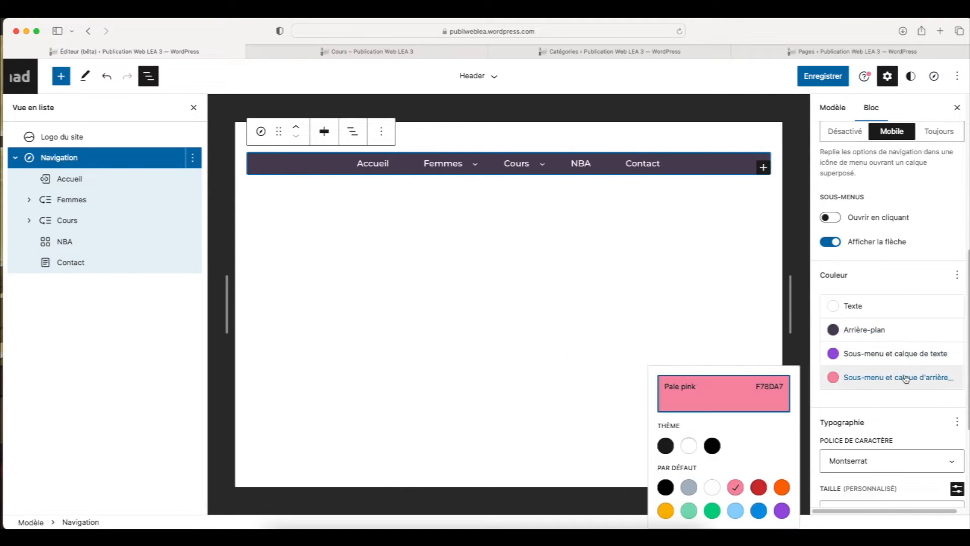
{"action": "left_click", "coordinate": [702, 394]}
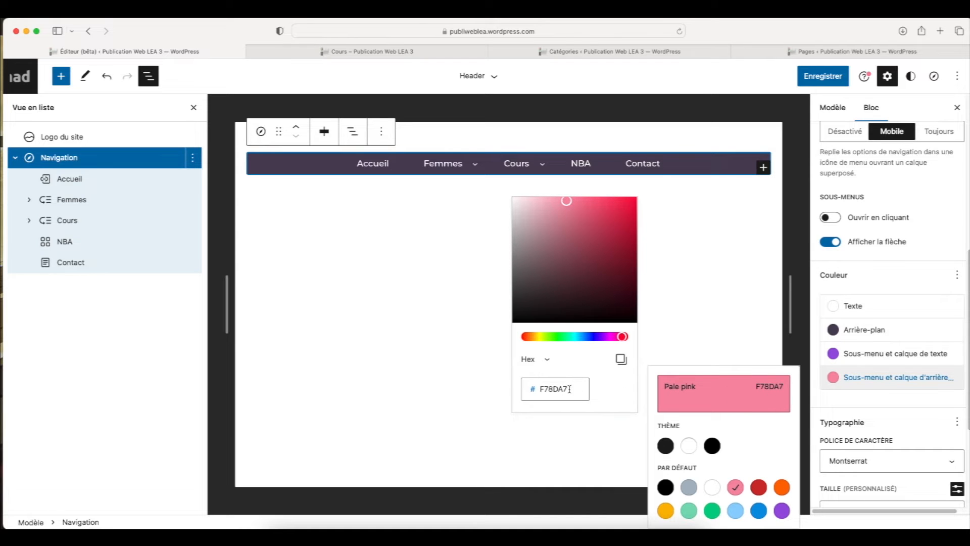
{"action": "left_click", "coordinate": [529, 383]}
{"action": "key", "text": "super+v"}
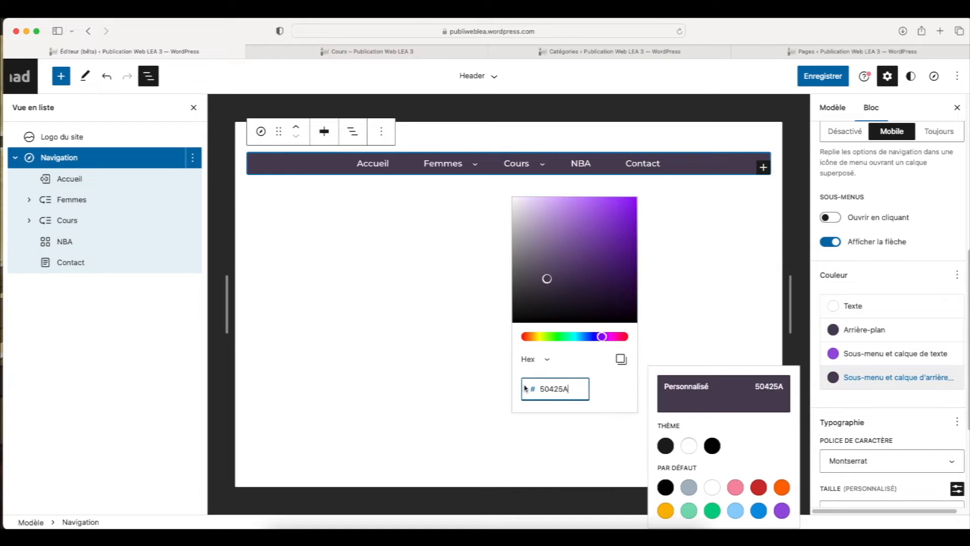
{"action": "left_click_drag", "start_coordinate": [547, 279], "coordinate": [544, 230]}
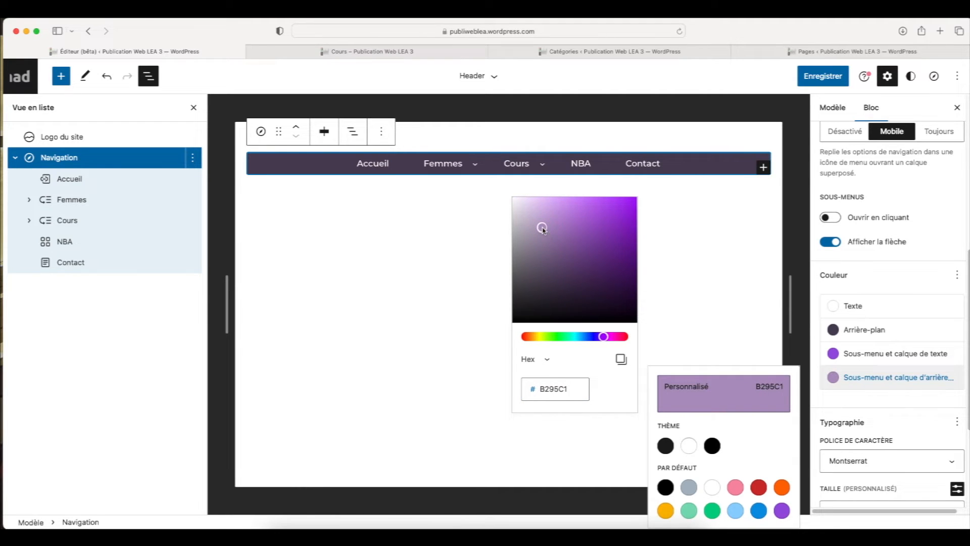
{"action": "left_click", "coordinate": [893, 396]}
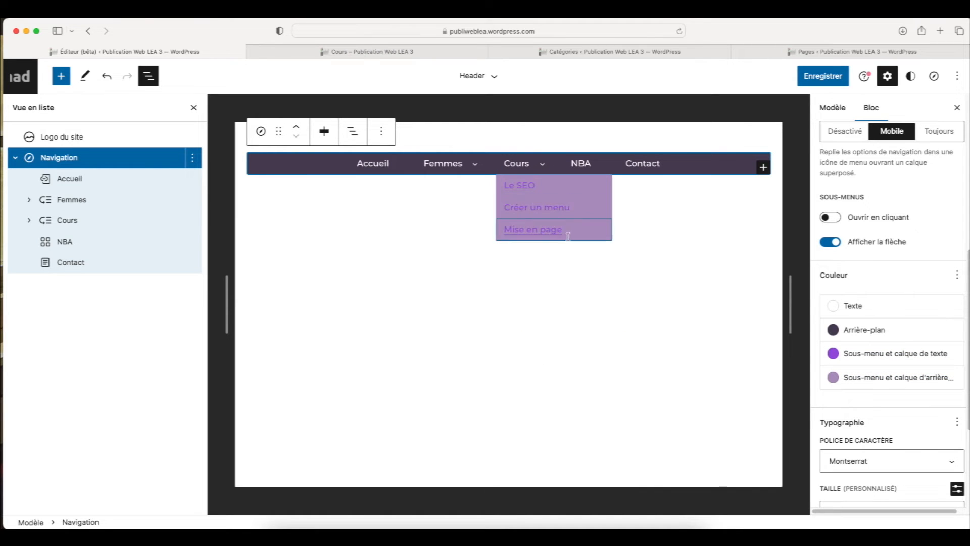
Set the submenu text color to the theme's white (FFFFFF) and preview the Cours and Femmes submenus
{"action": "left_click", "coordinate": [872, 356]}
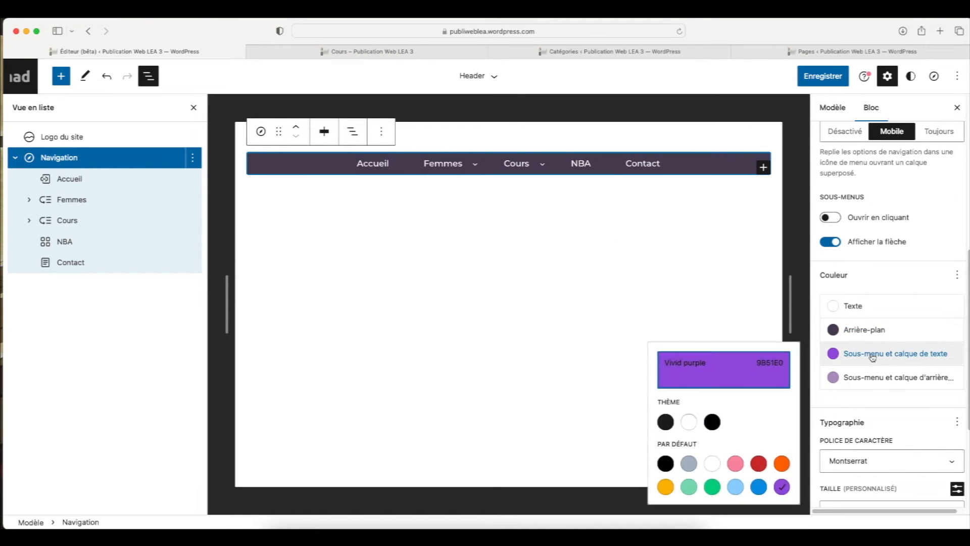
{"action": "left_click", "coordinate": [689, 422]}
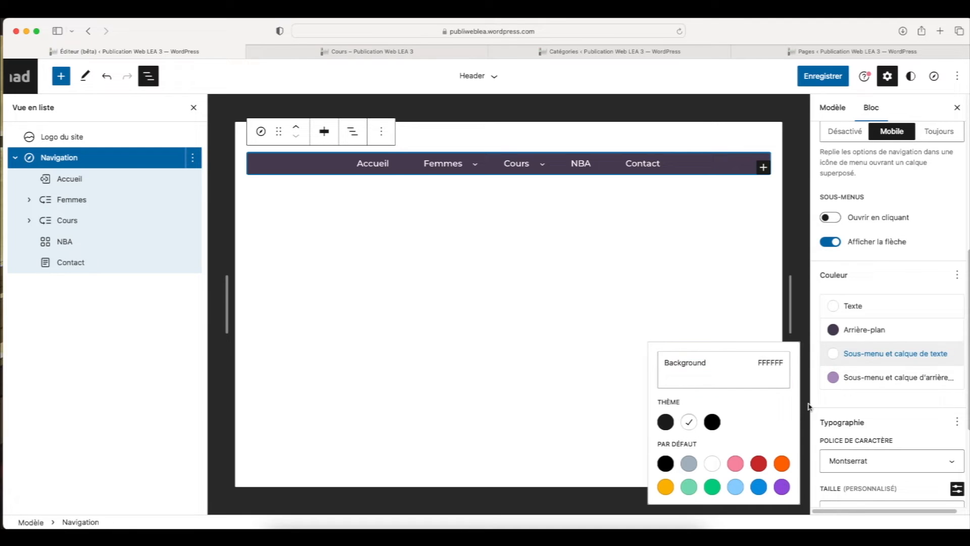
{"action": "left_click", "coordinate": [888, 404]}
{"action": "mouse_move", "coordinate": [539, 168]}
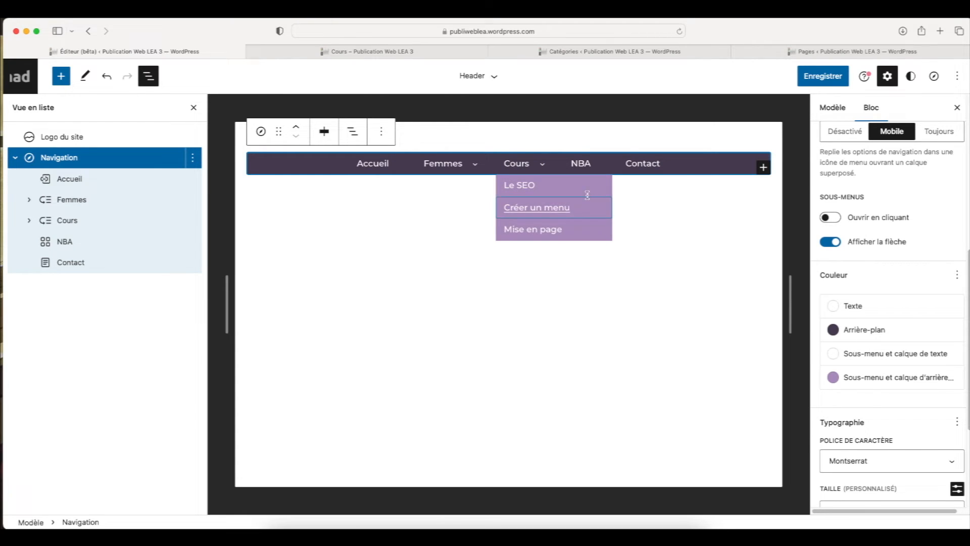
{"action": "mouse_move", "coordinate": [474, 165]}
{"action": "mouse_move", "coordinate": [472, 190]}
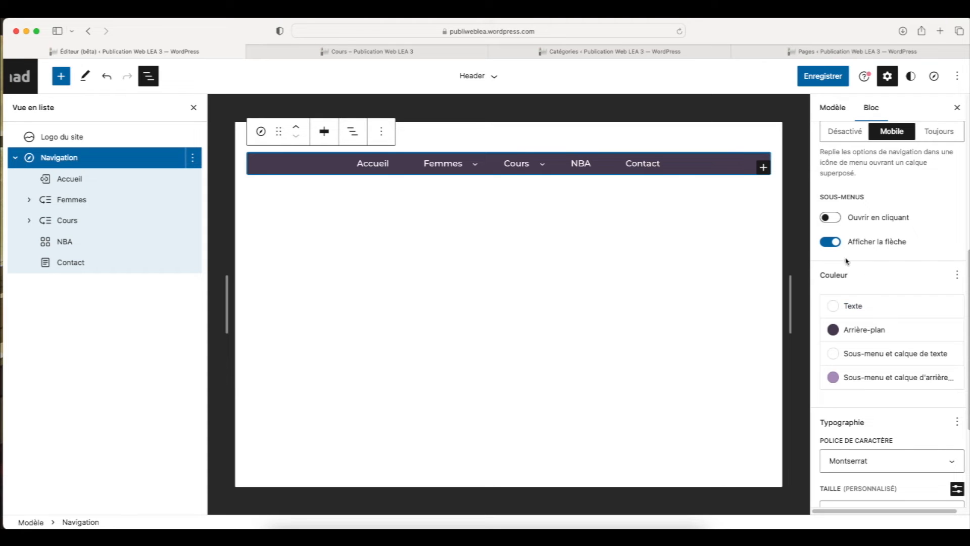
Save the changes to the Header template part and collapse the Navigation block in the list view
{"action": "left_click", "coordinate": [825, 78]}
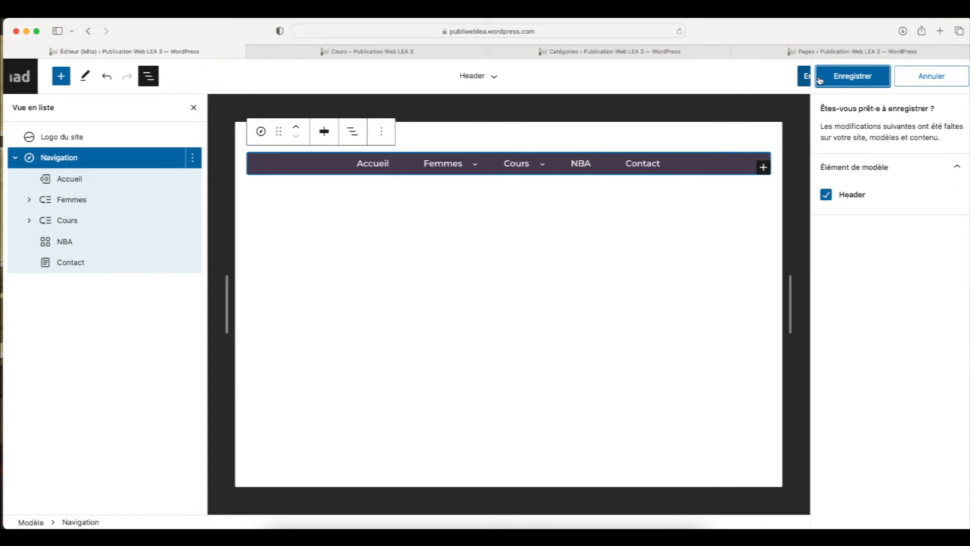
{"action": "left_click", "coordinate": [837, 78]}
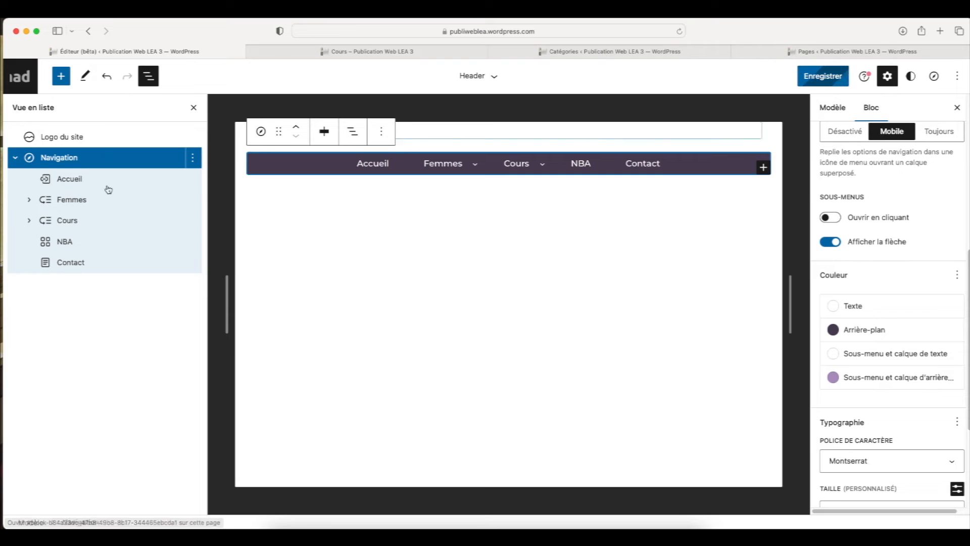
{"action": "left_click", "coordinate": [16, 160]}
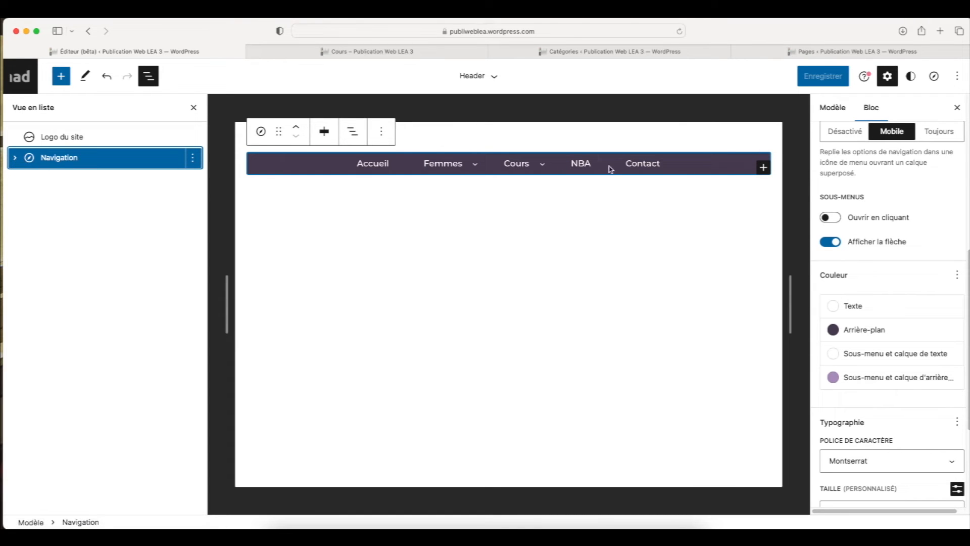
Reload the published Cours category page and check the restyled navigation menu
{"action": "left_click", "coordinate": [429, 50]}
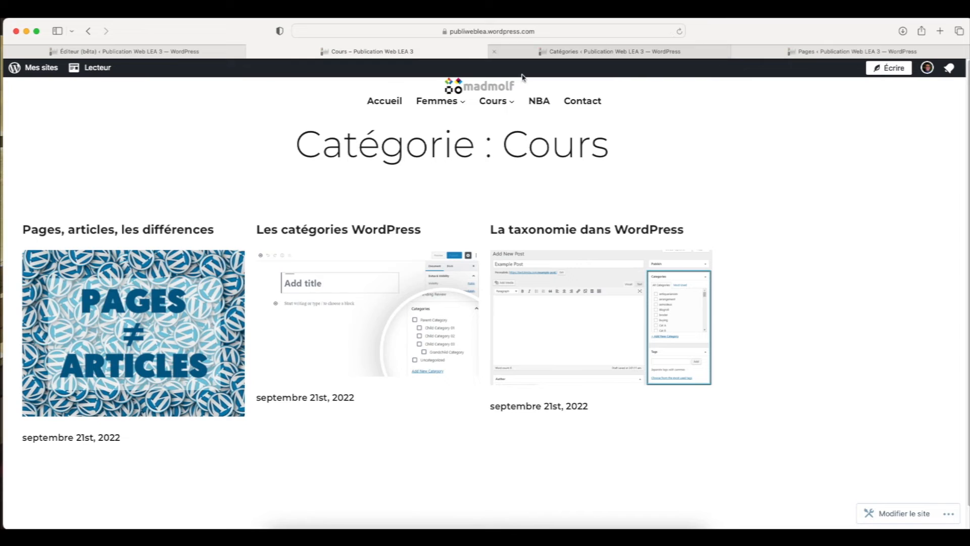
{"action": "left_click", "coordinate": [679, 32]}
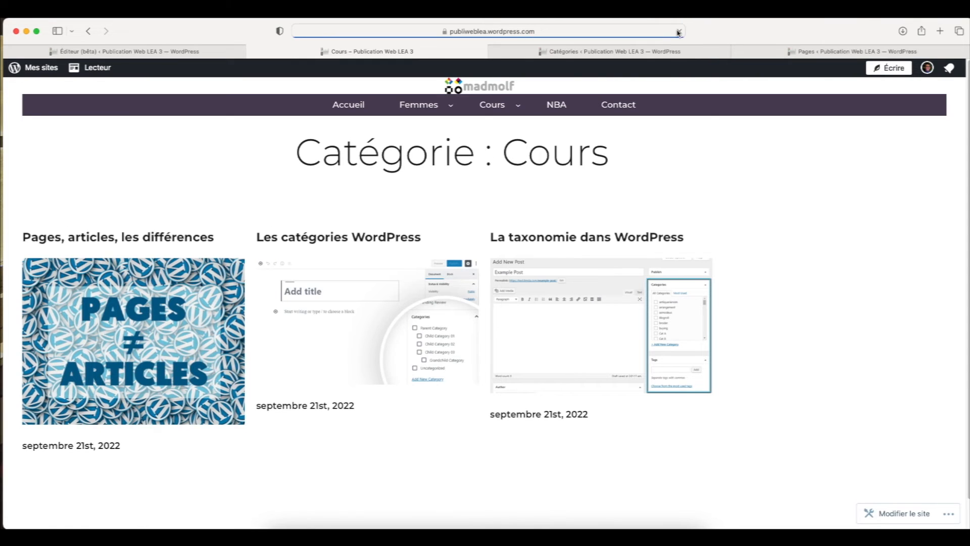
{"action": "mouse_move", "coordinate": [473, 101]}
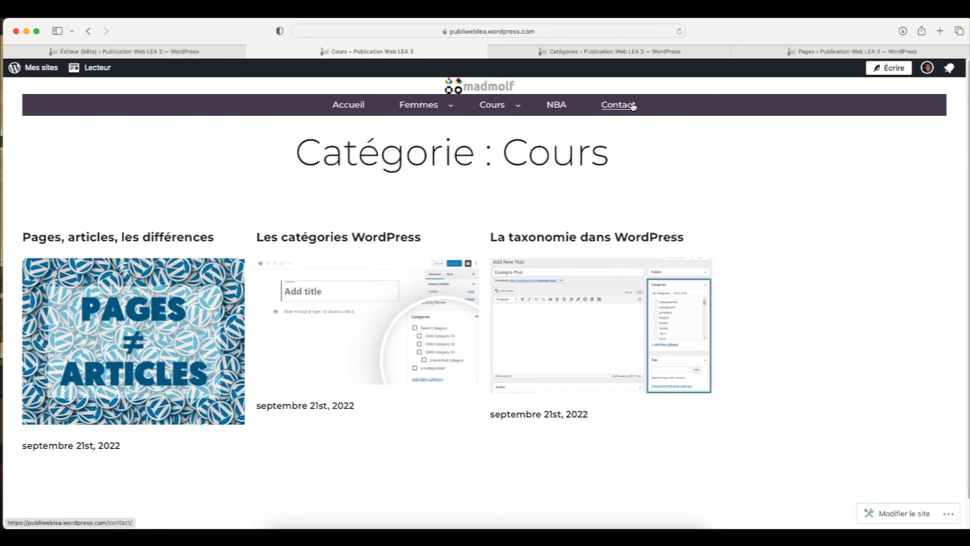
Return to the site editor and insert a Colonnes block with the 50 / 50 variation below the Navigation block
{"action": "left_click", "coordinate": [180, 51]}
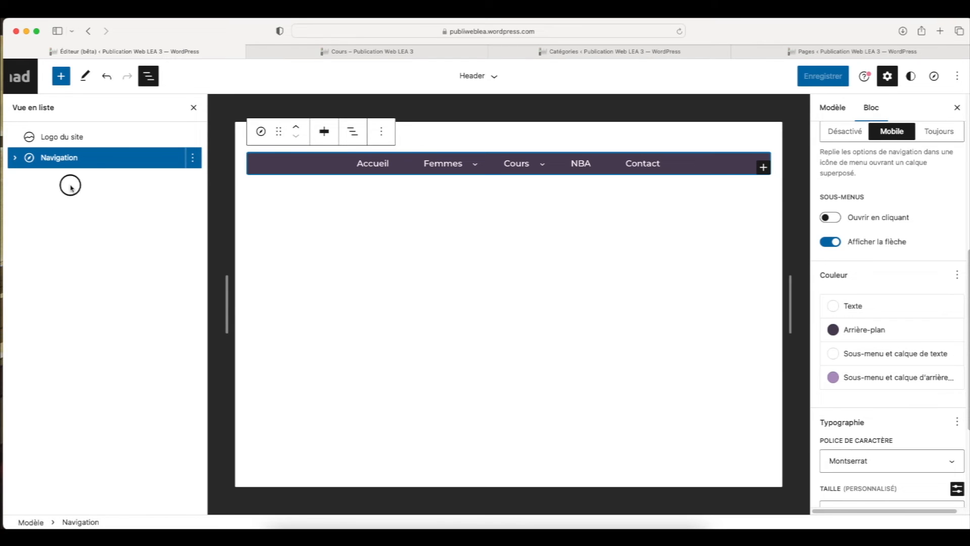
{"action": "left_click", "coordinate": [62, 79]}
{"action": "type", "text": "colo"}
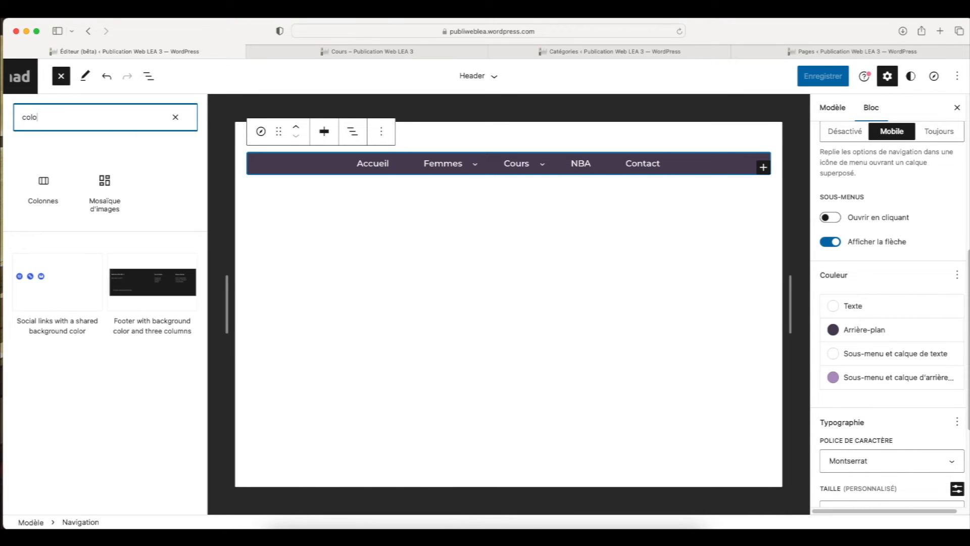
{"action": "left_click", "coordinate": [42, 188]}
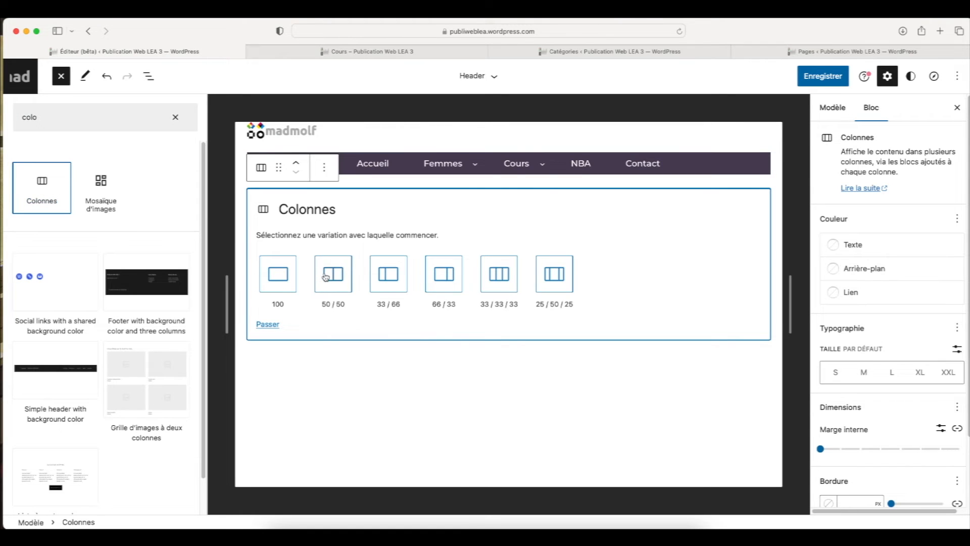
{"action": "left_click", "coordinate": [134, 276]}
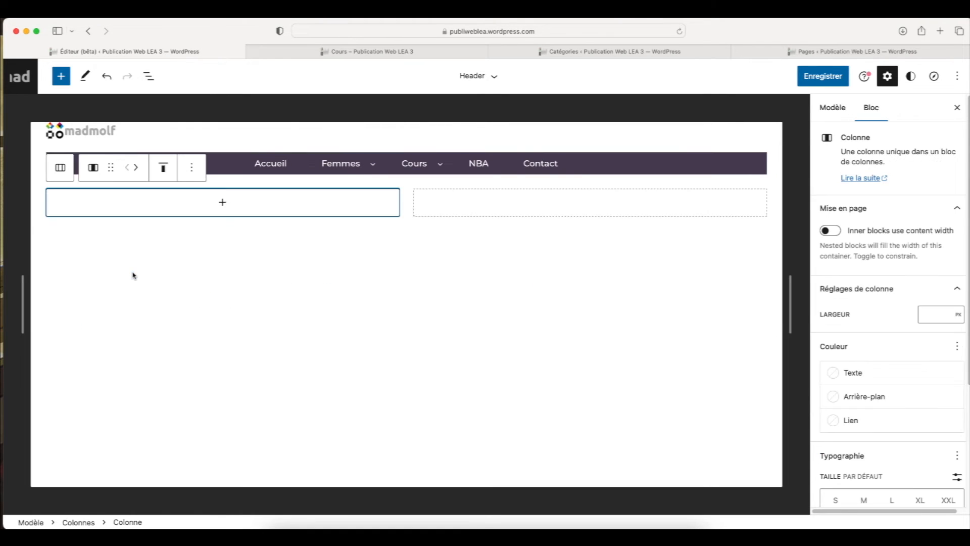
Move the Logo du site block into the first column of the Colonnes block
{"action": "left_click", "coordinate": [149, 76]}
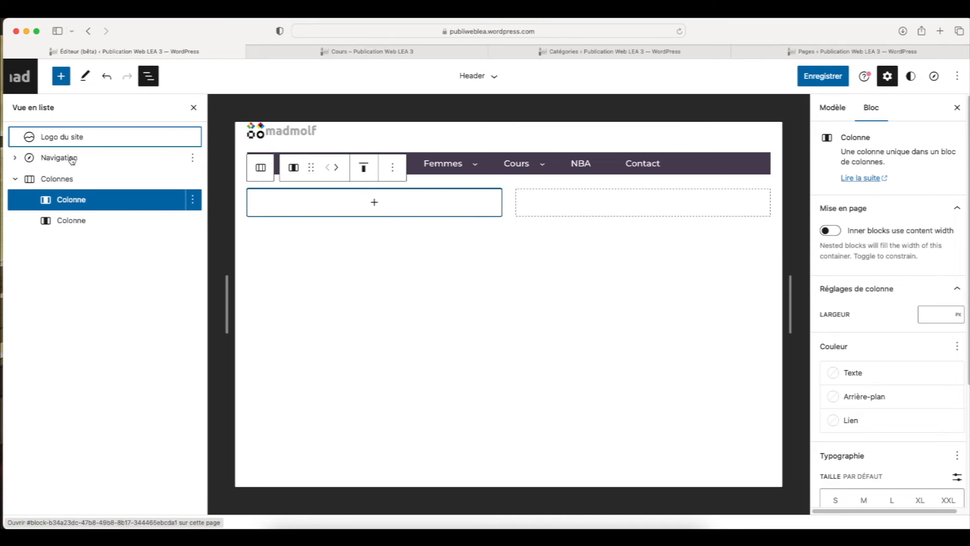
{"action": "left_click", "coordinate": [76, 136]}
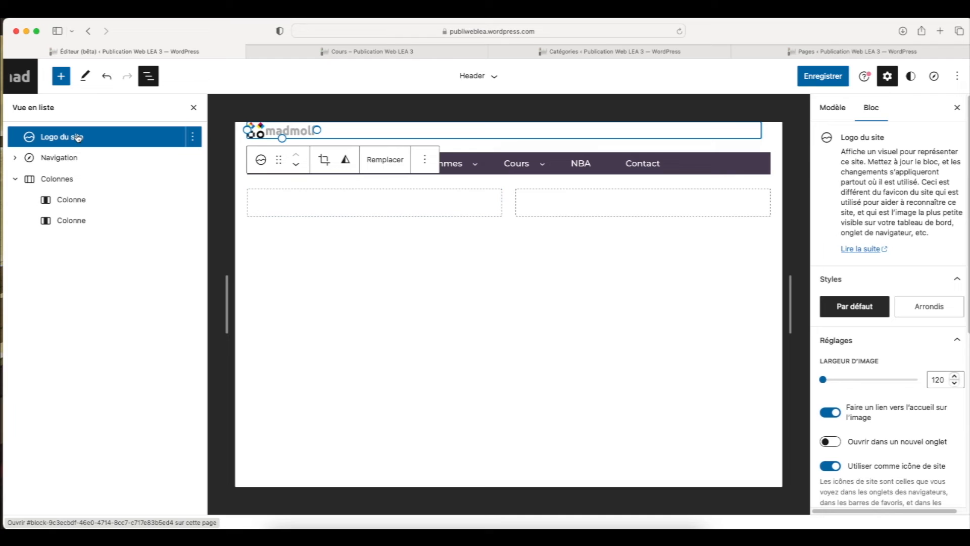
{"action": "left_click_drag", "start_coordinate": [78, 136], "coordinate": [75, 191]}
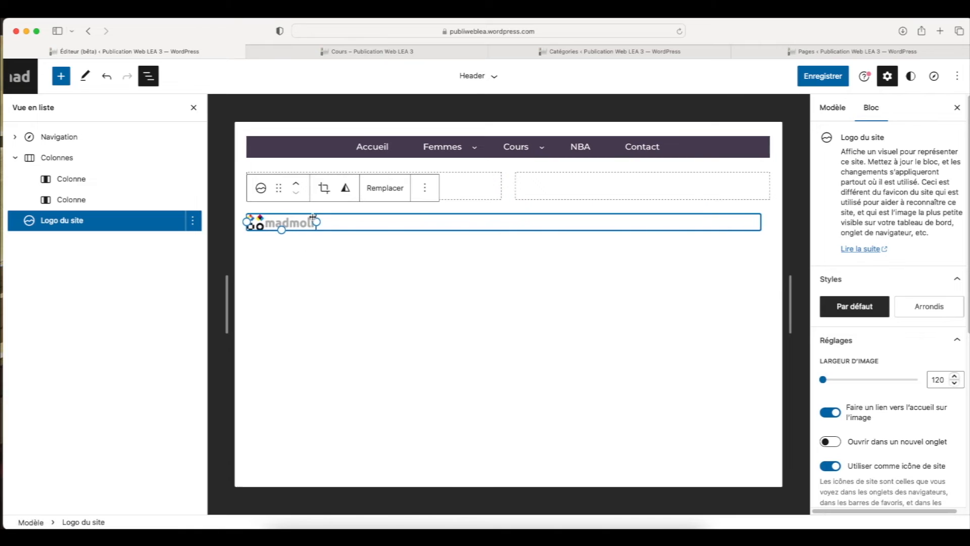
{"action": "left_click_drag", "start_coordinate": [61, 220], "coordinate": [70, 185]}
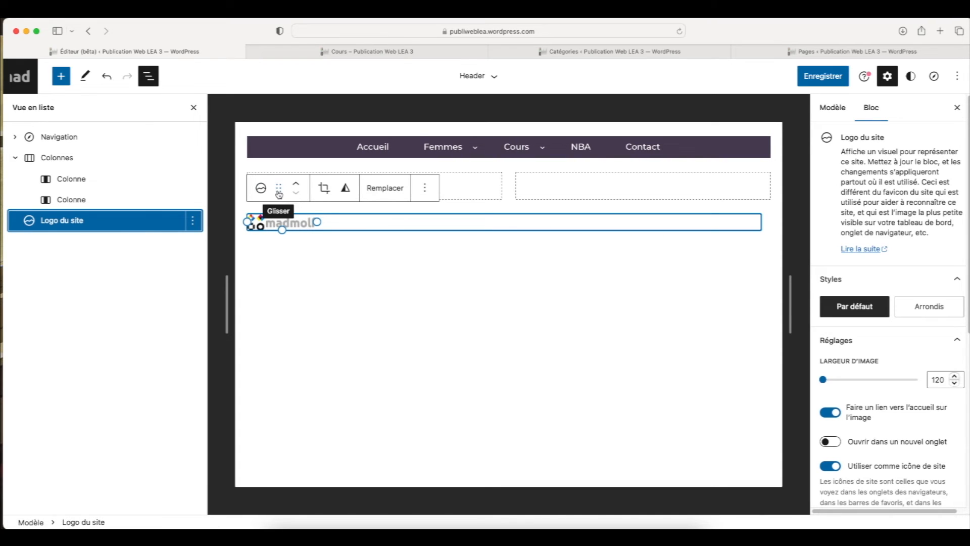
{"action": "left_click_drag", "start_coordinate": [279, 193], "coordinate": [288, 184]}
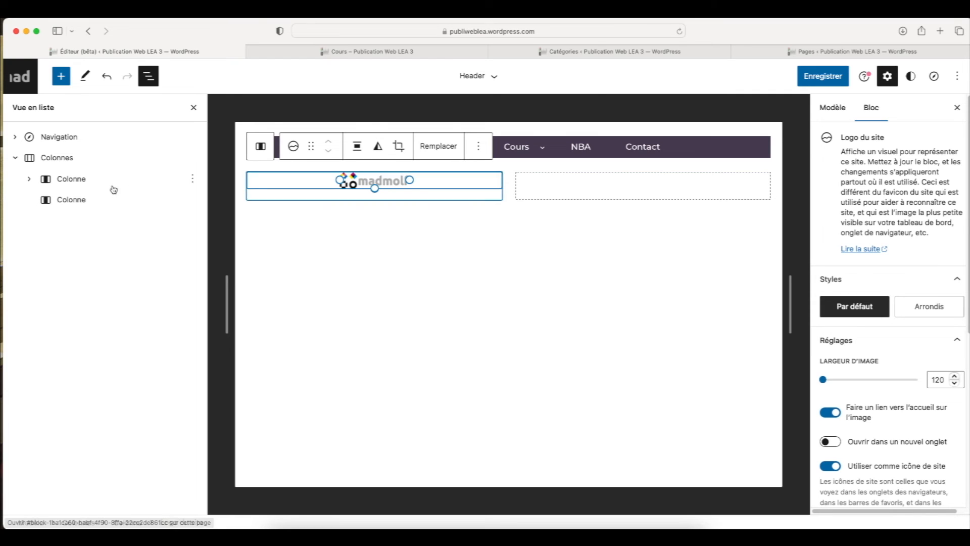
Switch the width unit of the column holding the logo to percent, try 30 %, and settle on 25 %
{"action": "left_click", "coordinate": [59, 181]}
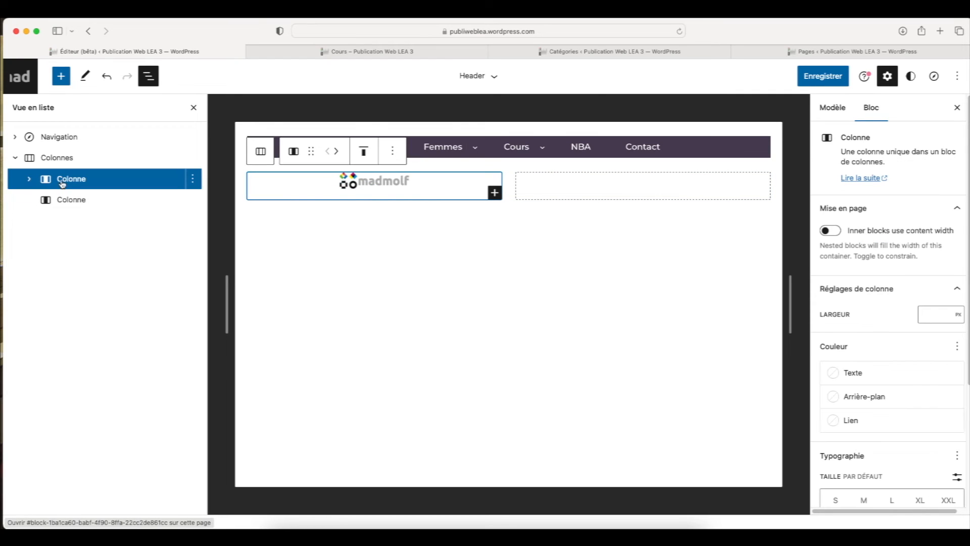
{"action": "left_click", "coordinate": [957, 314]}
{"action": "left_click", "coordinate": [958, 318]}
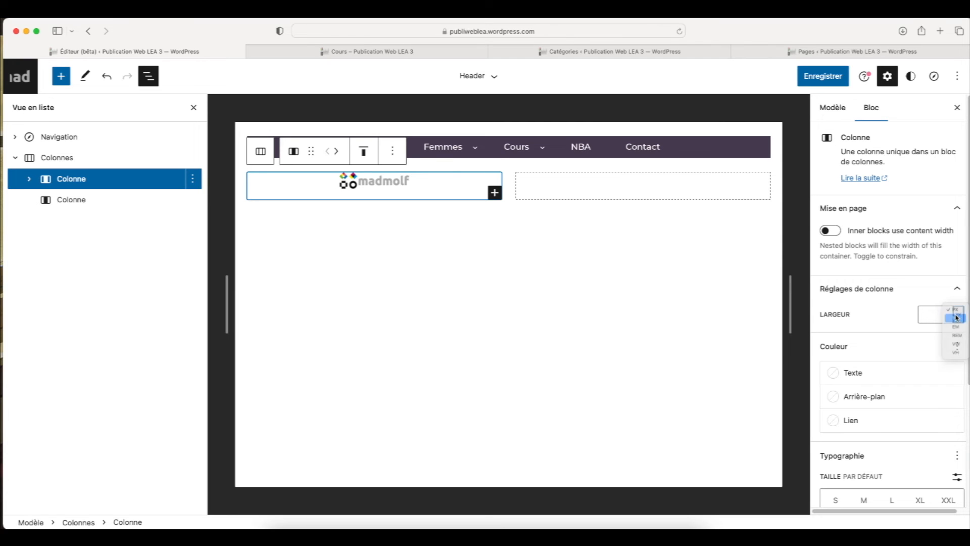
{"action": "left_click", "coordinate": [949, 314]}
{"action": "type", "text": "30"}
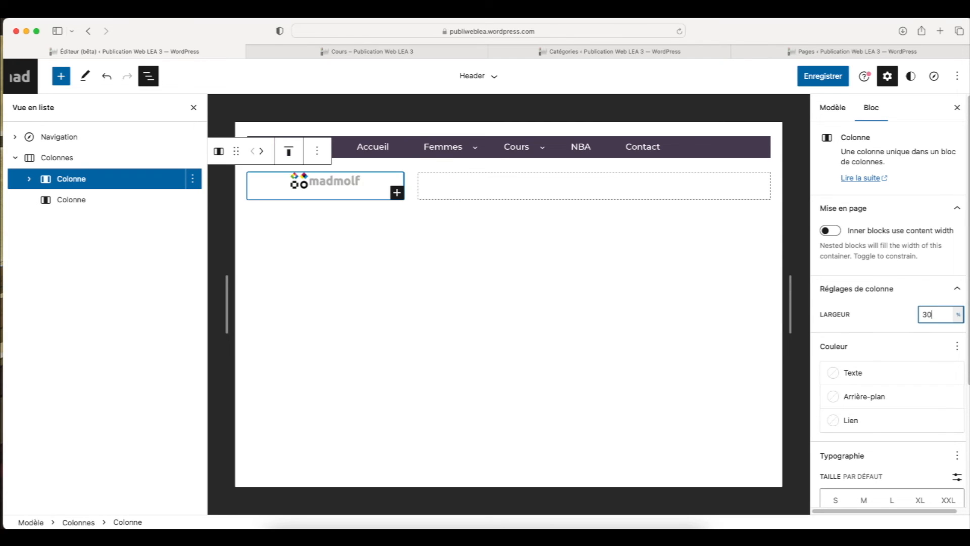
{"action": "double_click", "coordinate": [926, 315]}
{"action": "type", "text": "25"}
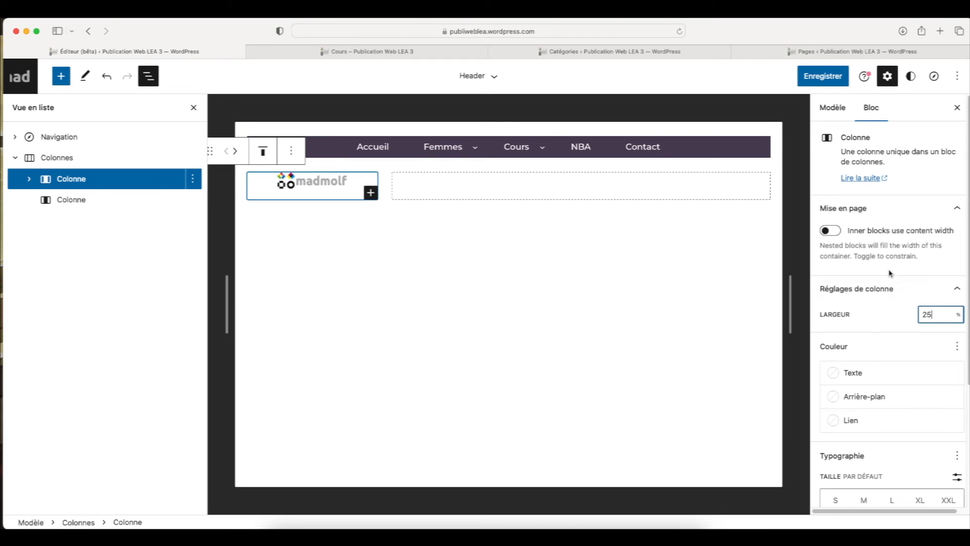
Move the Navigation block into the empty second column, beside the logo
{"action": "left_click", "coordinate": [96, 202]}
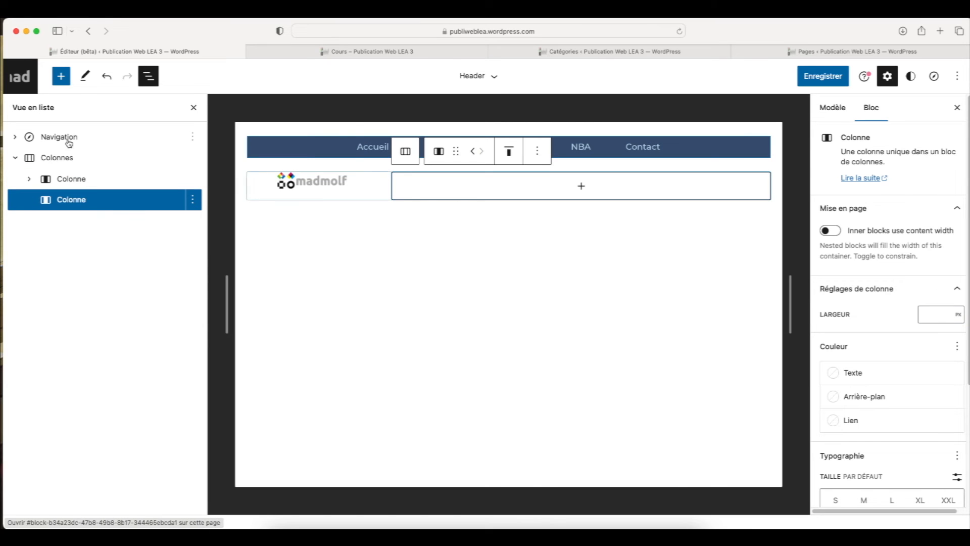
{"action": "left_click", "coordinate": [68, 141]}
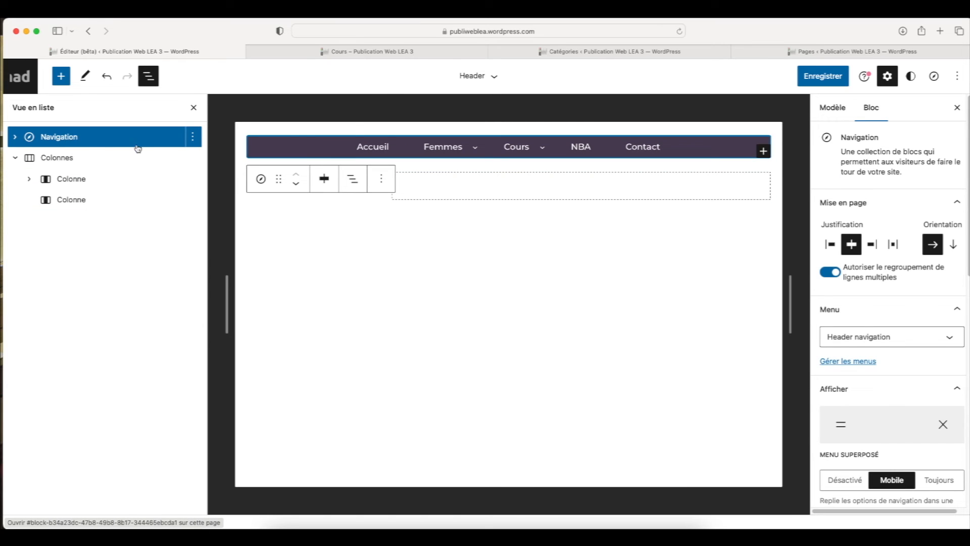
{"action": "left_click_drag", "start_coordinate": [276, 179], "coordinate": [498, 186]}
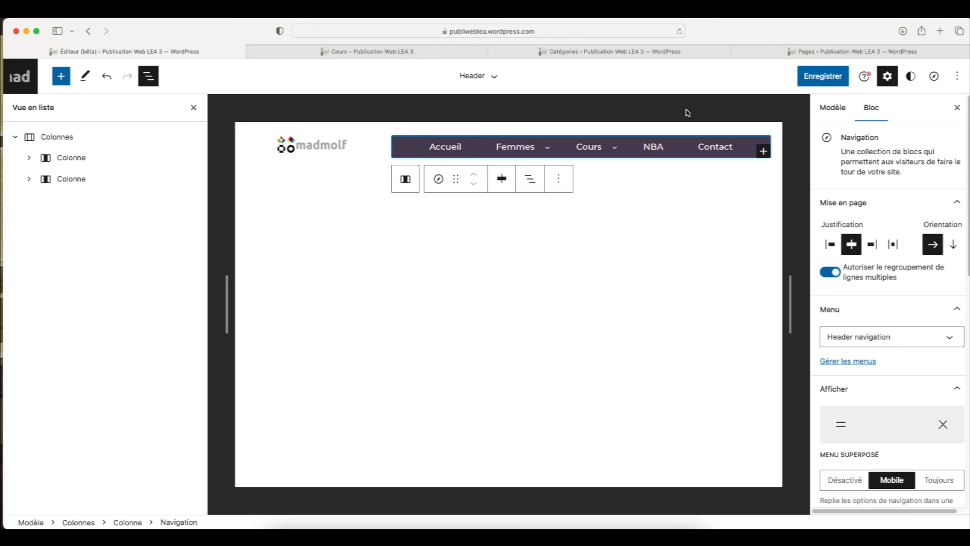
Save the header and reload the published Cours category page to check the logo and menu layout
{"action": "left_click", "coordinate": [823, 78]}
{"action": "left_click", "coordinate": [823, 78]}
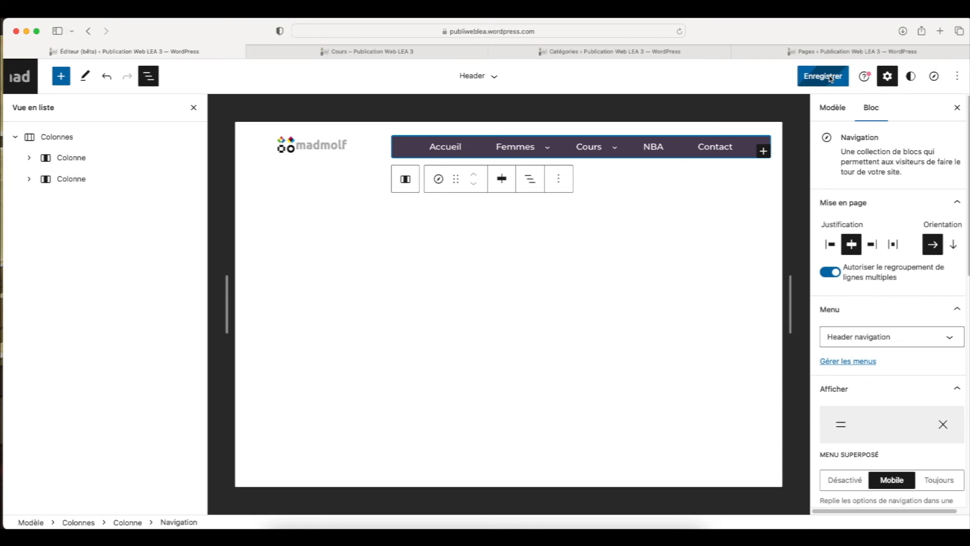
{"action": "left_click", "coordinate": [456, 54]}
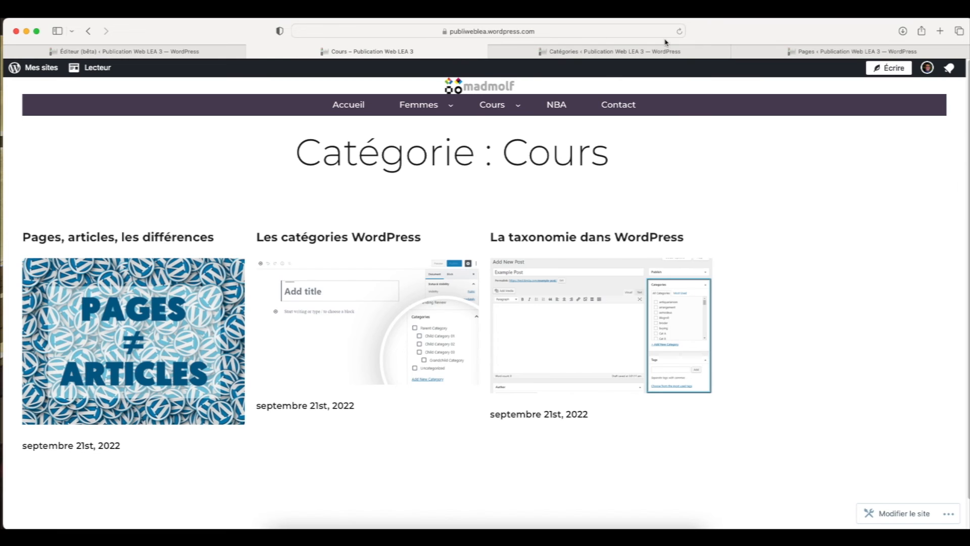
{"action": "left_click", "coordinate": [680, 32]}
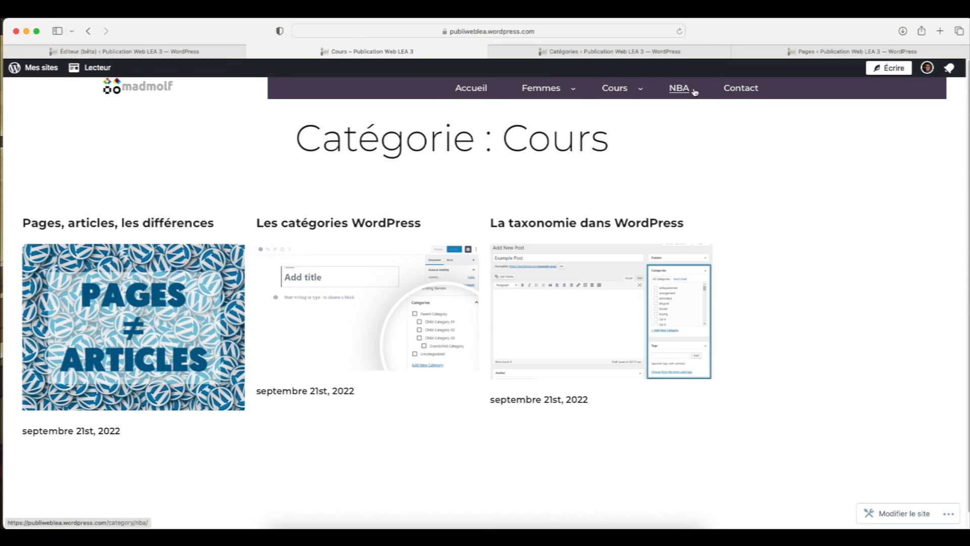
Back in the site editor, unlink the inner margin sides of the Colonnes block and set Haut and Bas to 2
{"action": "left_click", "coordinate": [216, 50]}
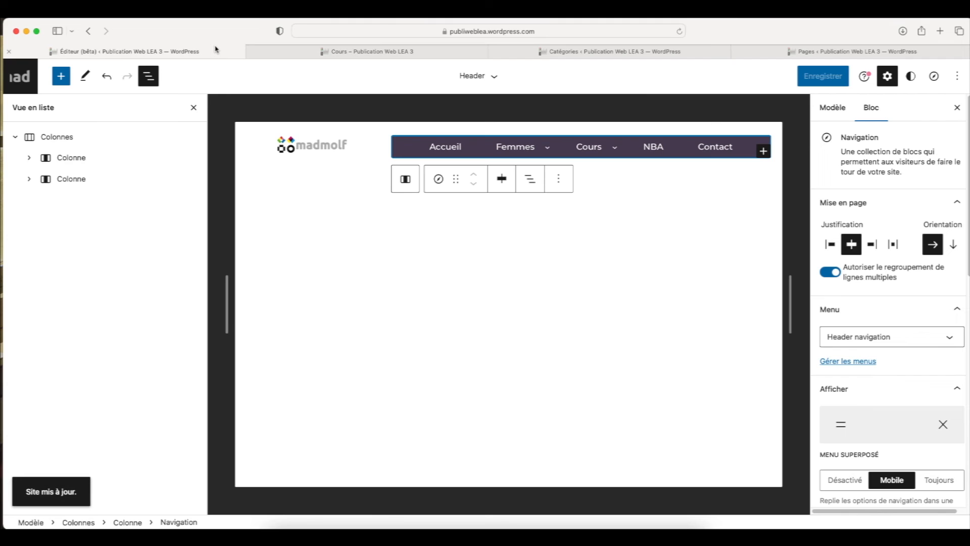
{"action": "left_click", "coordinate": [56, 139]}
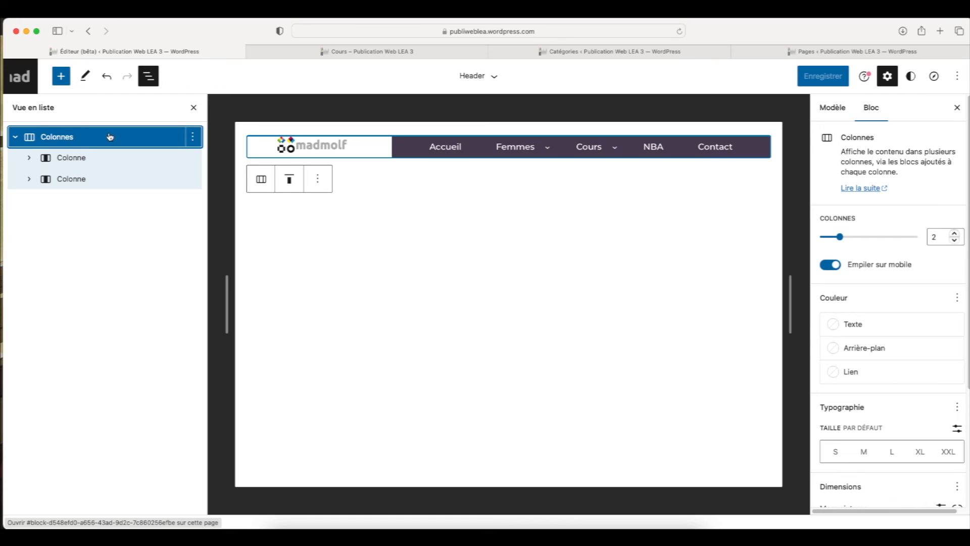
{"action": "scroll", "coordinate": [859, 334], "scroll_direction": "down", "scroll_amount": 3}
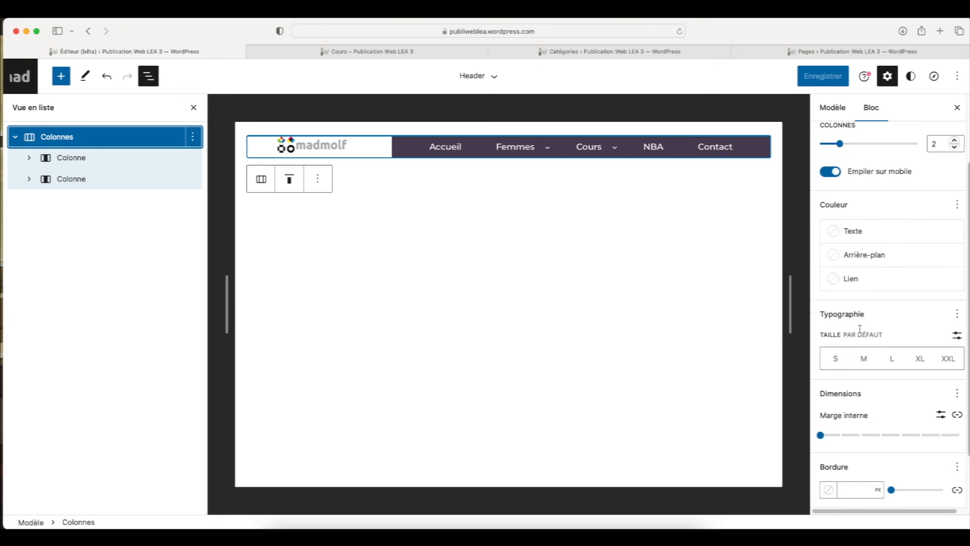
{"action": "scroll", "coordinate": [860, 331], "scroll_direction": "down", "scroll_amount": 2}
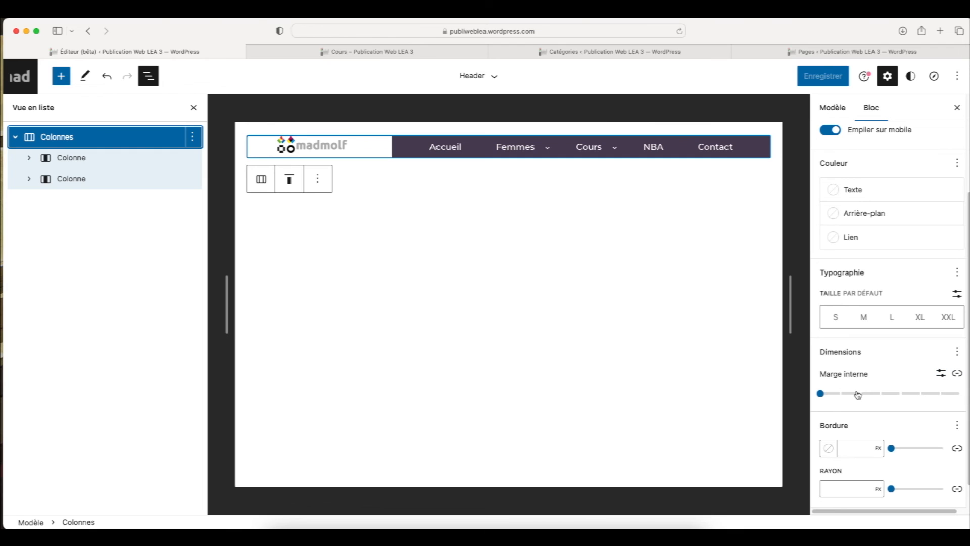
{"action": "mouse_move", "coordinate": [821, 395]}
{"action": "left_mouse_down"}
{"action": "mouse_move", "coordinate": [882, 394]}
{"action": "mouse_move", "coordinate": [823, 394]}
{"action": "left_mouse_up"}
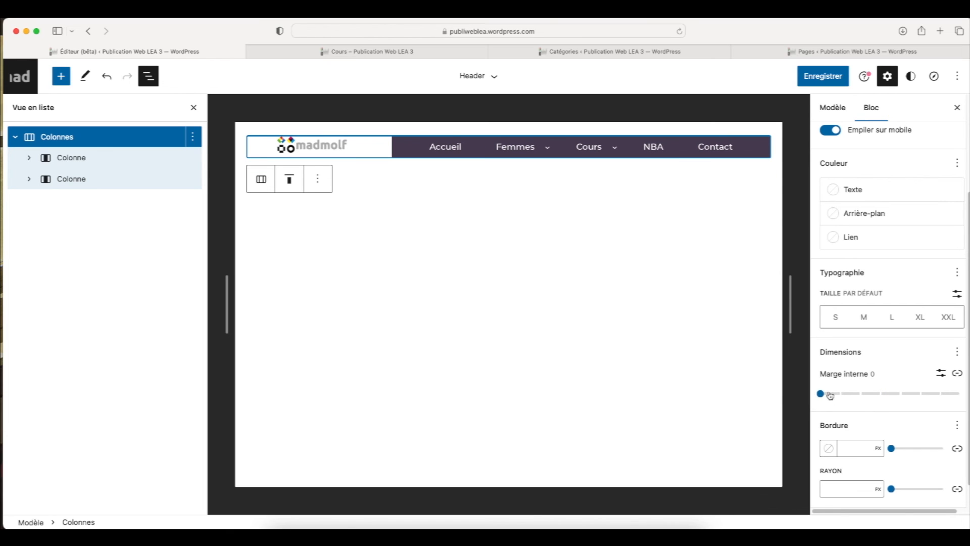
{"action": "left_click", "coordinate": [957, 375]}
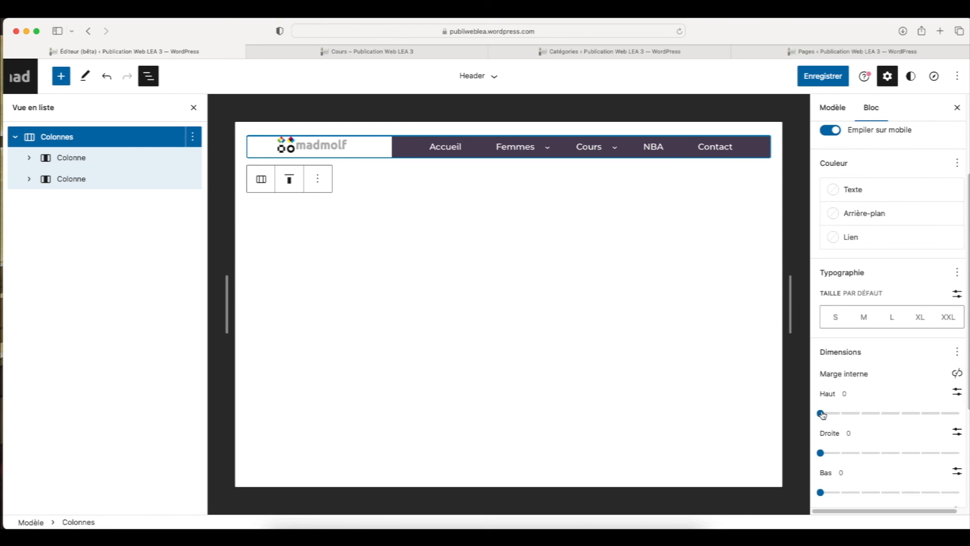
{"action": "left_click_drag", "start_coordinate": [822, 414], "coordinate": [861, 414]}
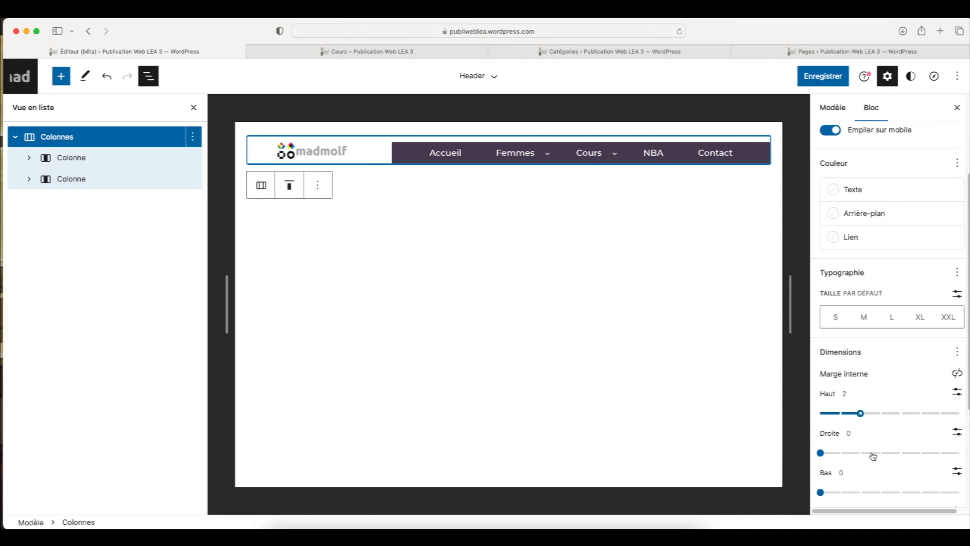
{"action": "scroll", "coordinate": [819, 504], "scroll_direction": "down", "scroll_amount": 1}
{"action": "left_click_drag", "start_coordinate": [821, 475], "coordinate": [857, 479]}
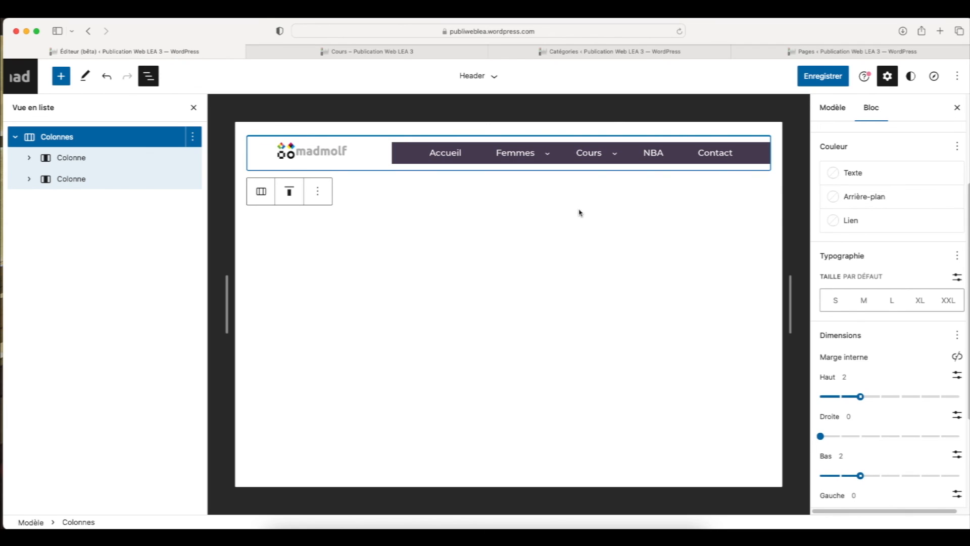
Save the padding changes and reload the published Cours category page to check the header spacing
{"action": "left_click", "coordinate": [819, 77]}
{"action": "left_click", "coordinate": [814, 75]}
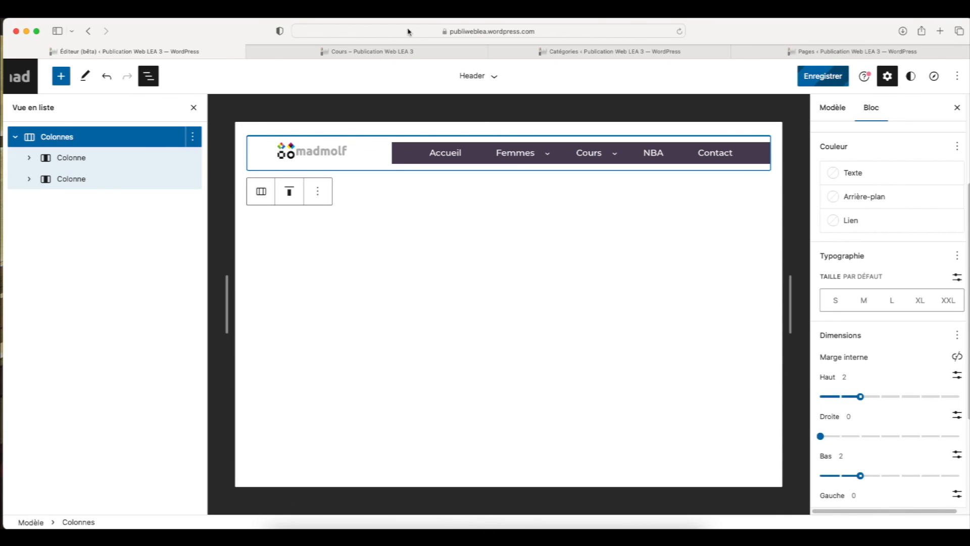
{"action": "left_click", "coordinate": [380, 52]}
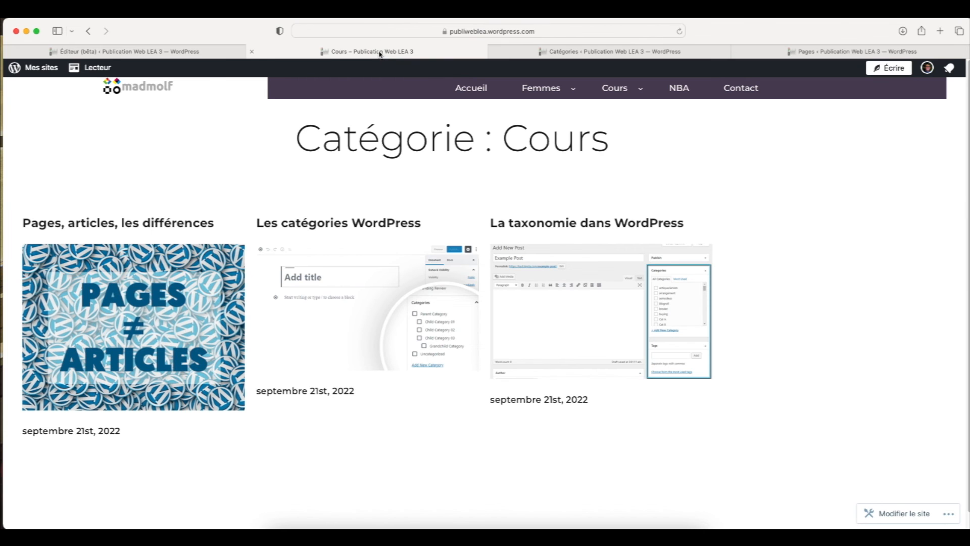
{"action": "left_click", "coordinate": [679, 31]}
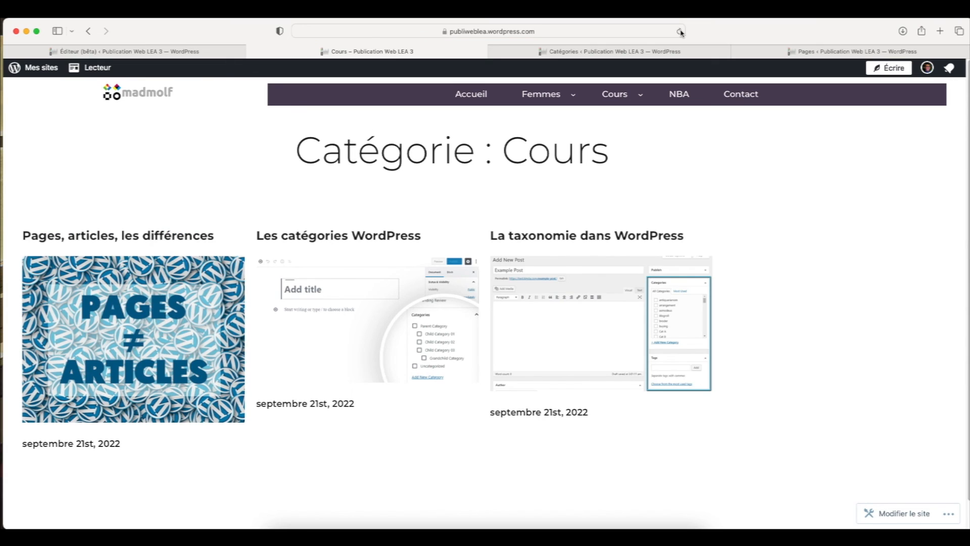